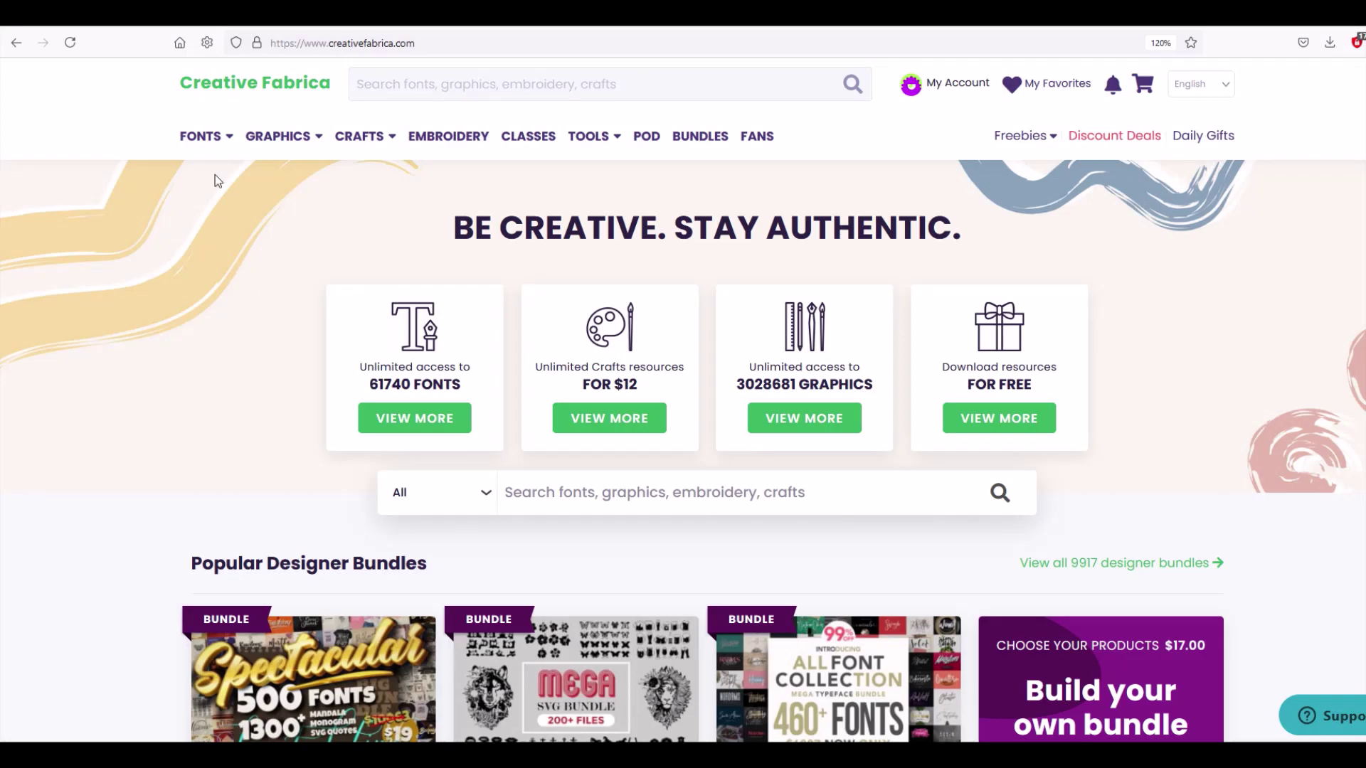
- Go to Creative Fabrica's Fontcloud font manager page from the TOOLS menu
mouse_move(222, 142)
mouse_move(277, 144)
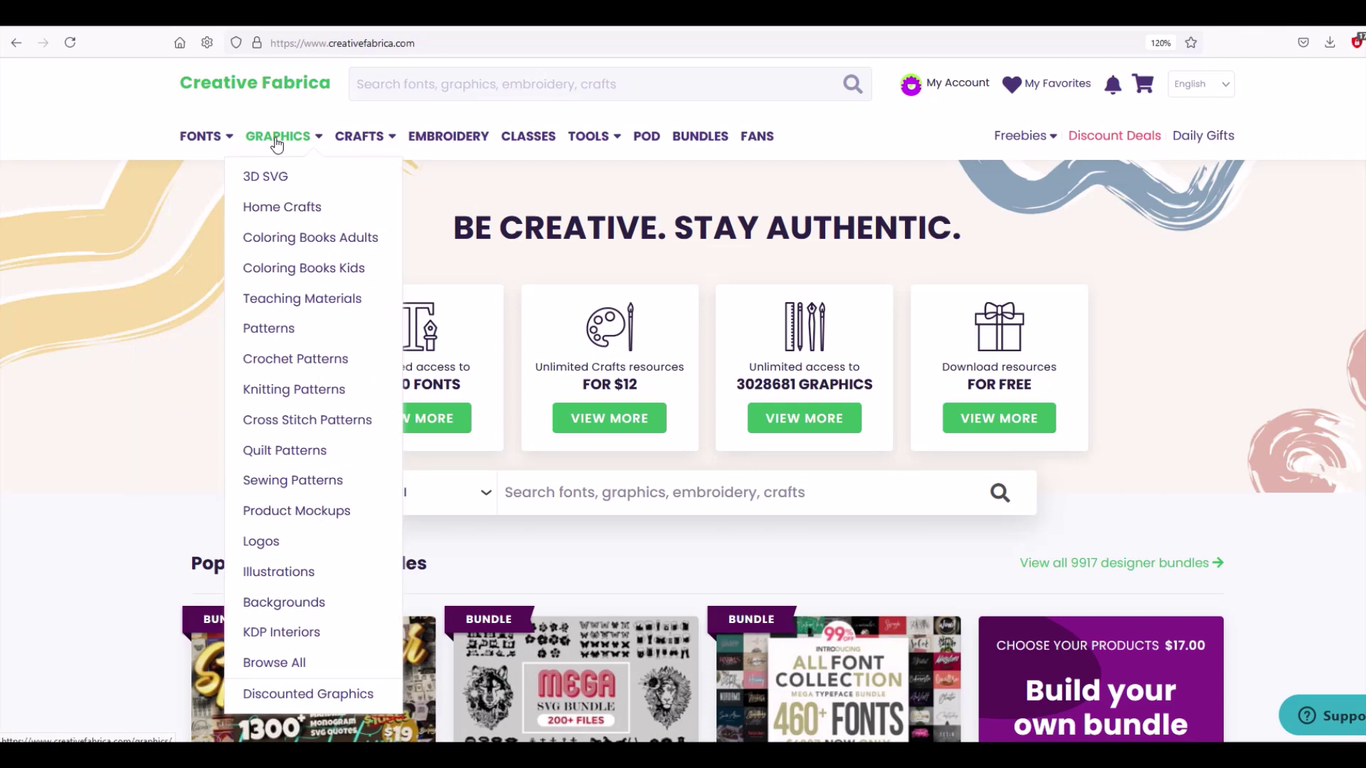
mouse_move(391, 142)
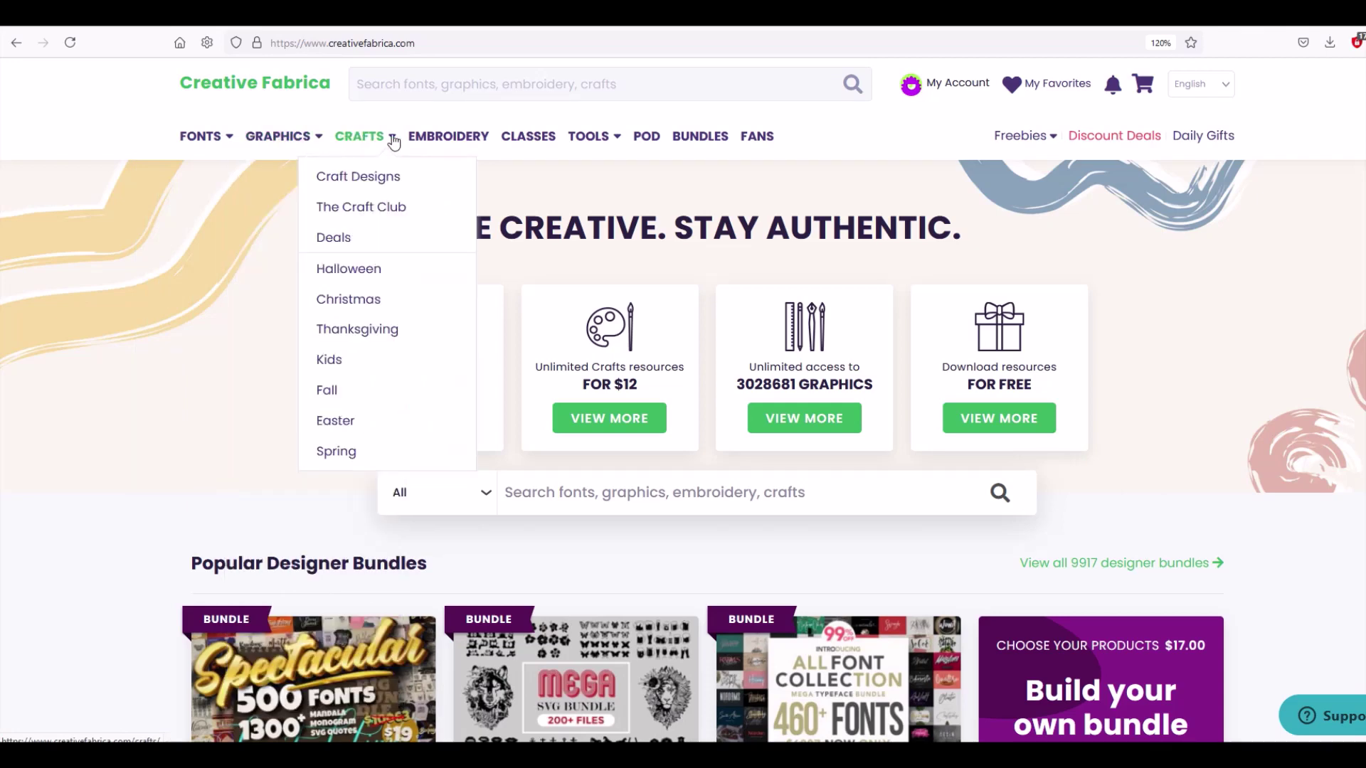
mouse_move(570, 139)
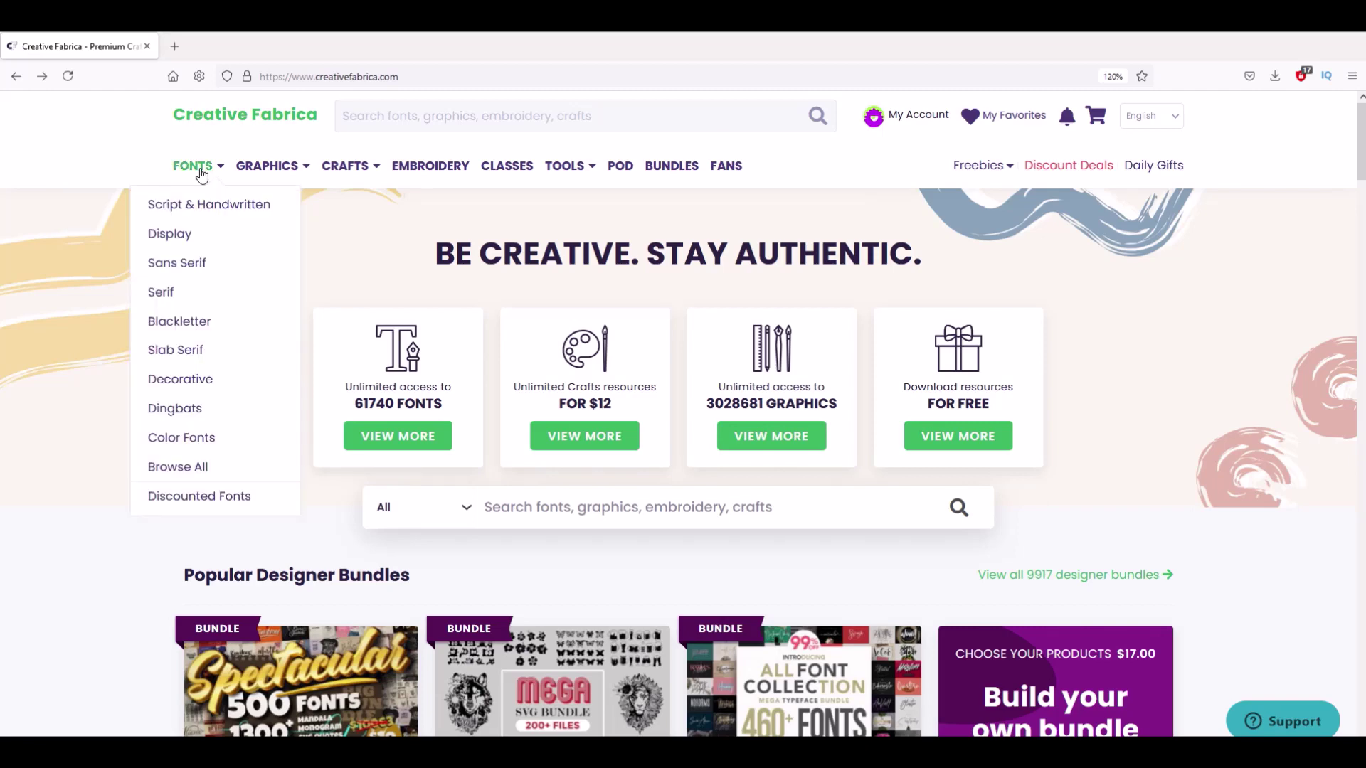
mouse_move(329, 170)
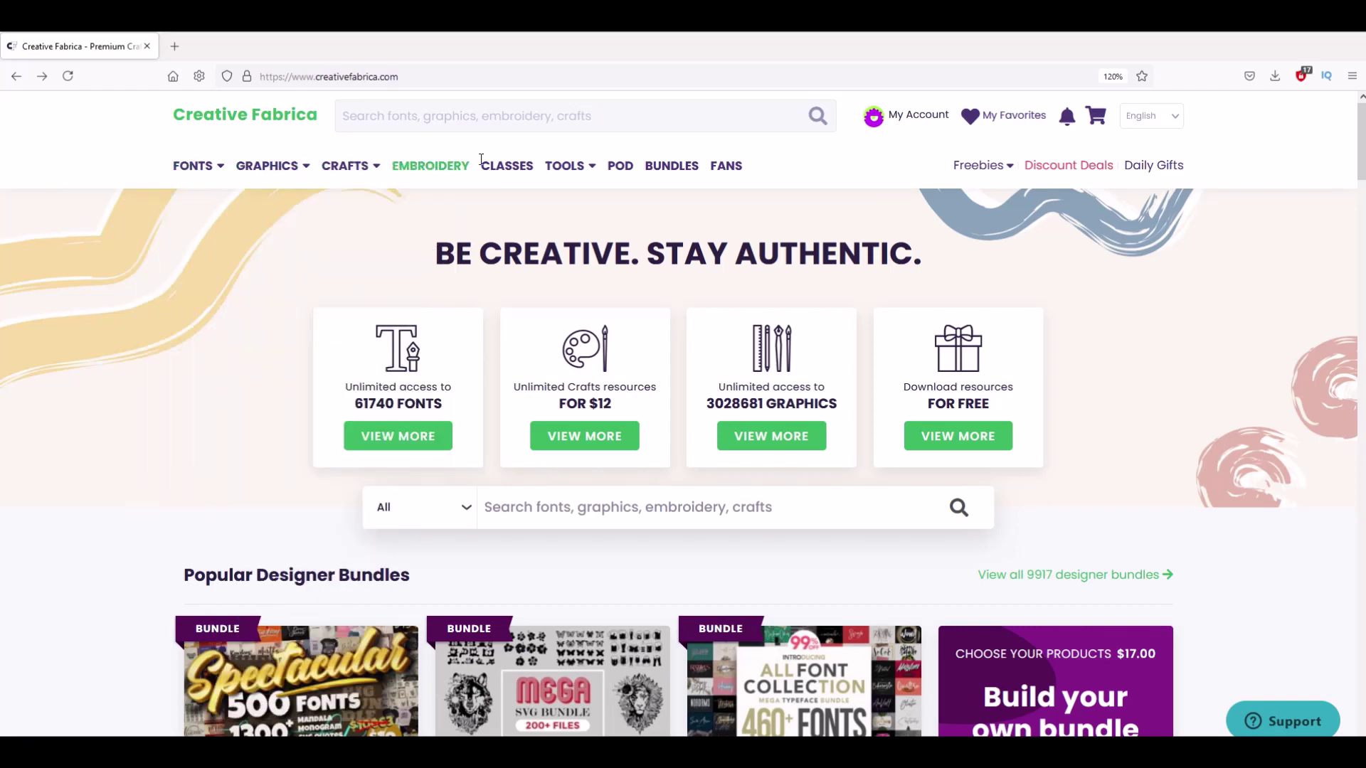
mouse_move(565, 168)
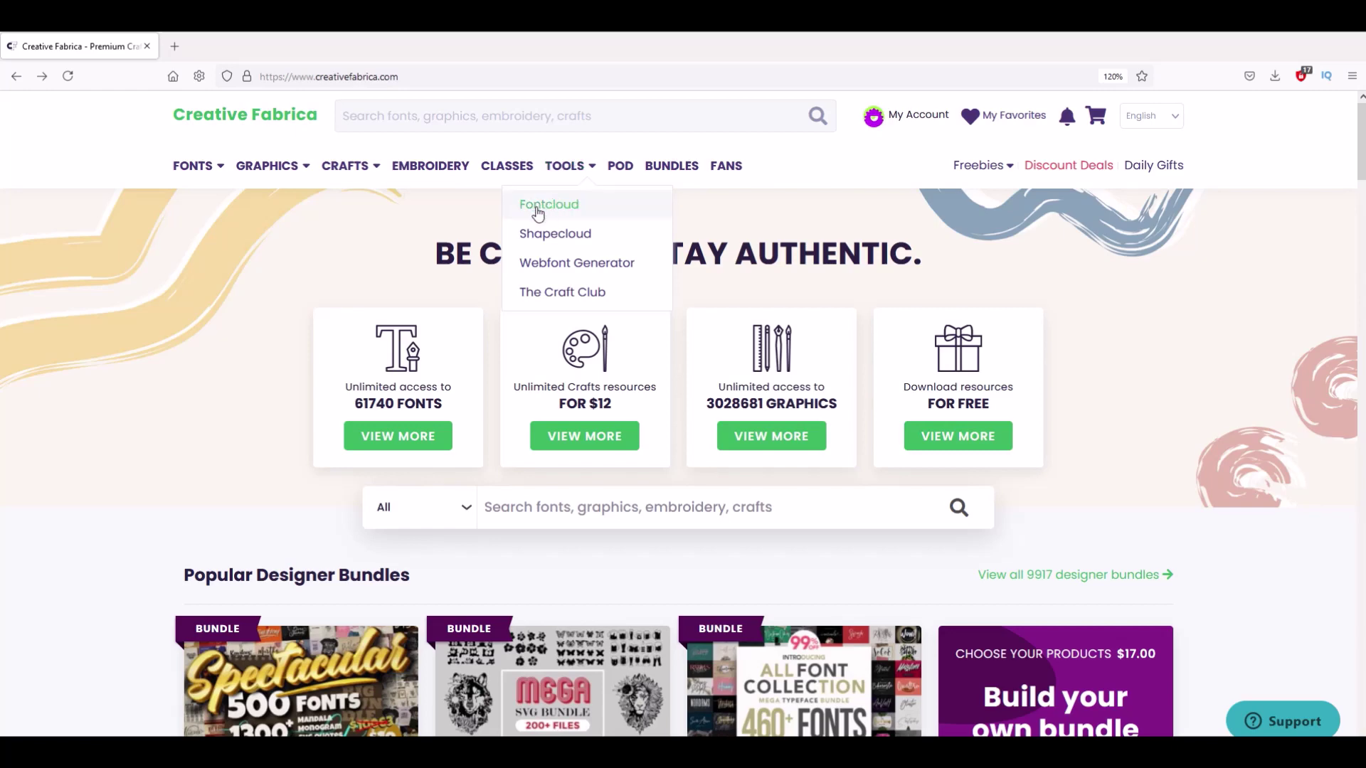
click(537, 212)
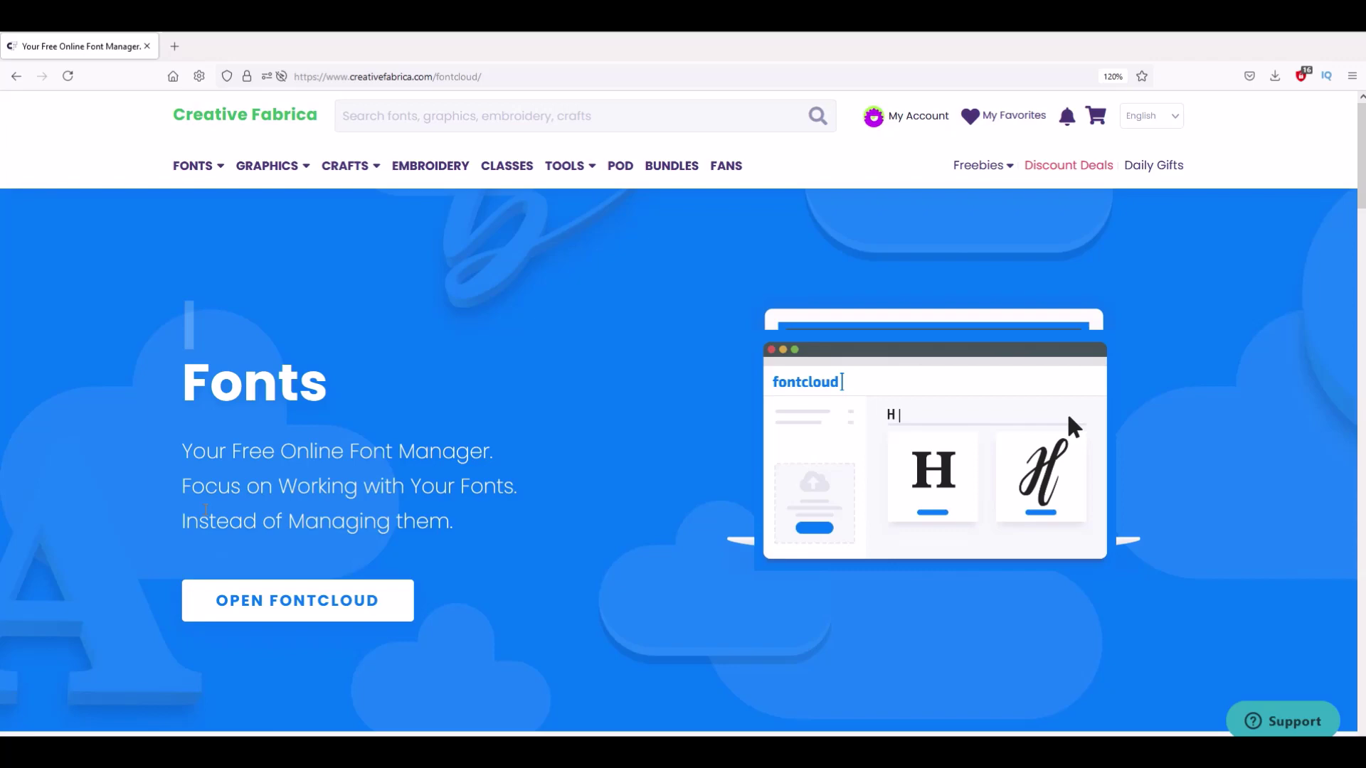
- Launch Fontcloud and browse the 256 uploaded fonts in the sidebar and card grid
click(258, 618)
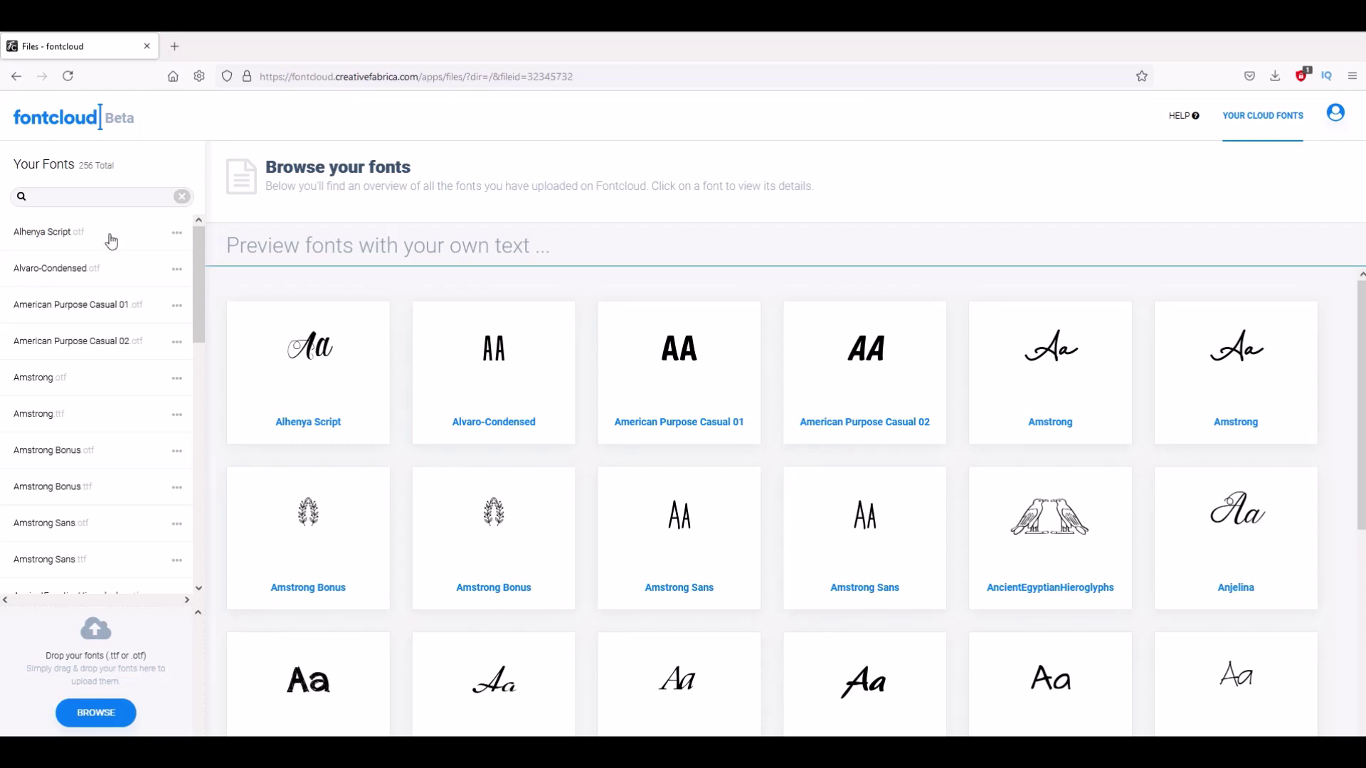
mouse_move(198, 267)
mouse_down()
mouse_move(202, 557)
mouse_move(195, 214)
mouse_move(166, 148)
mouse_up()
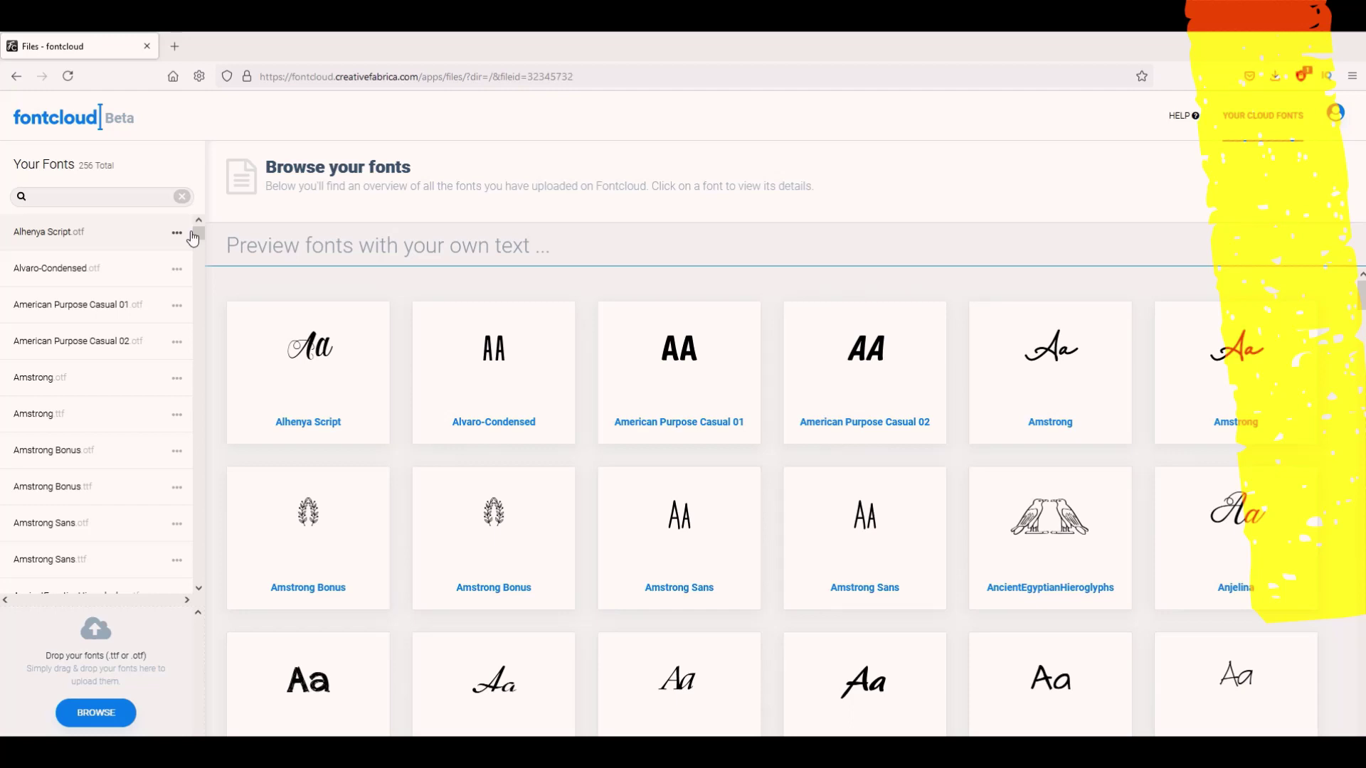
mouse_move(199, 233)
mouse_down()
mouse_move(225, 437)
mouse_move(204, 573)
mouse_move(212, 210)
mouse_up()
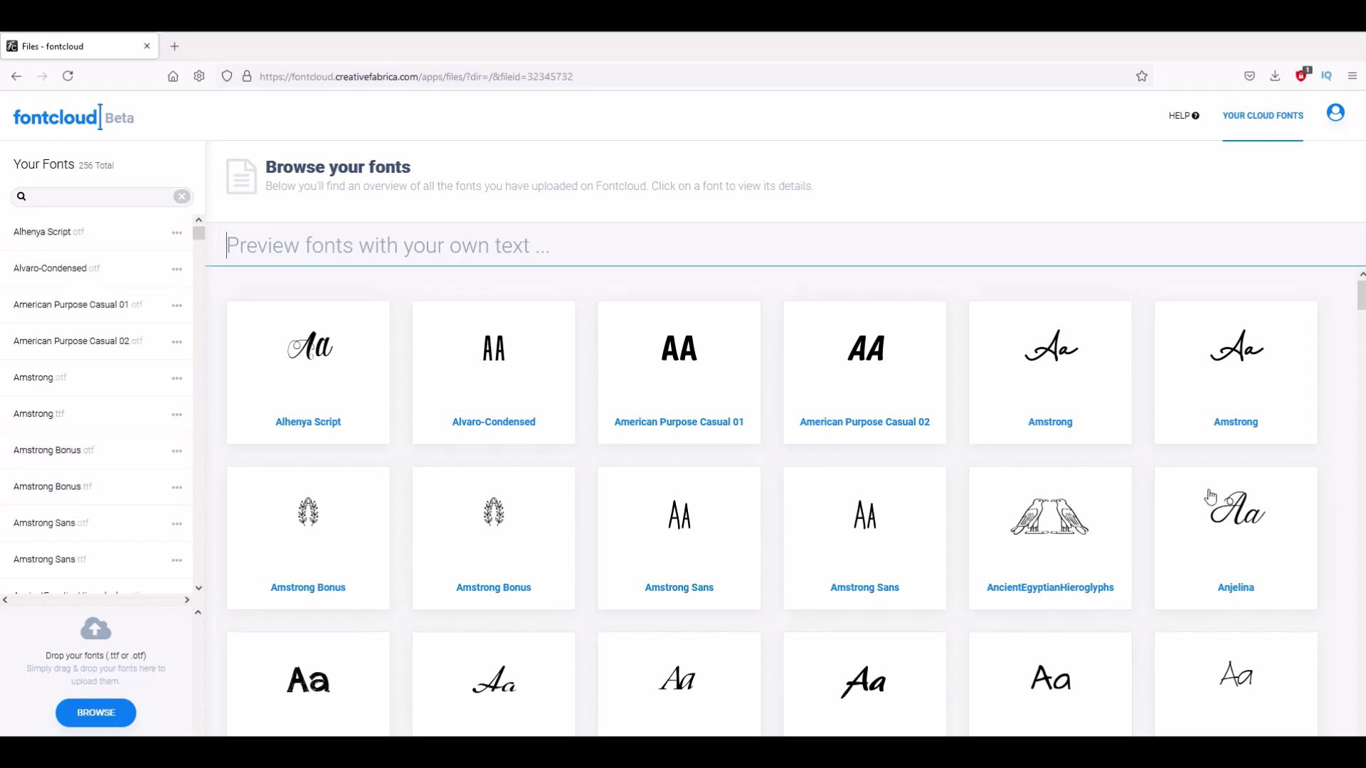
scroll(577, 475, down, 6)
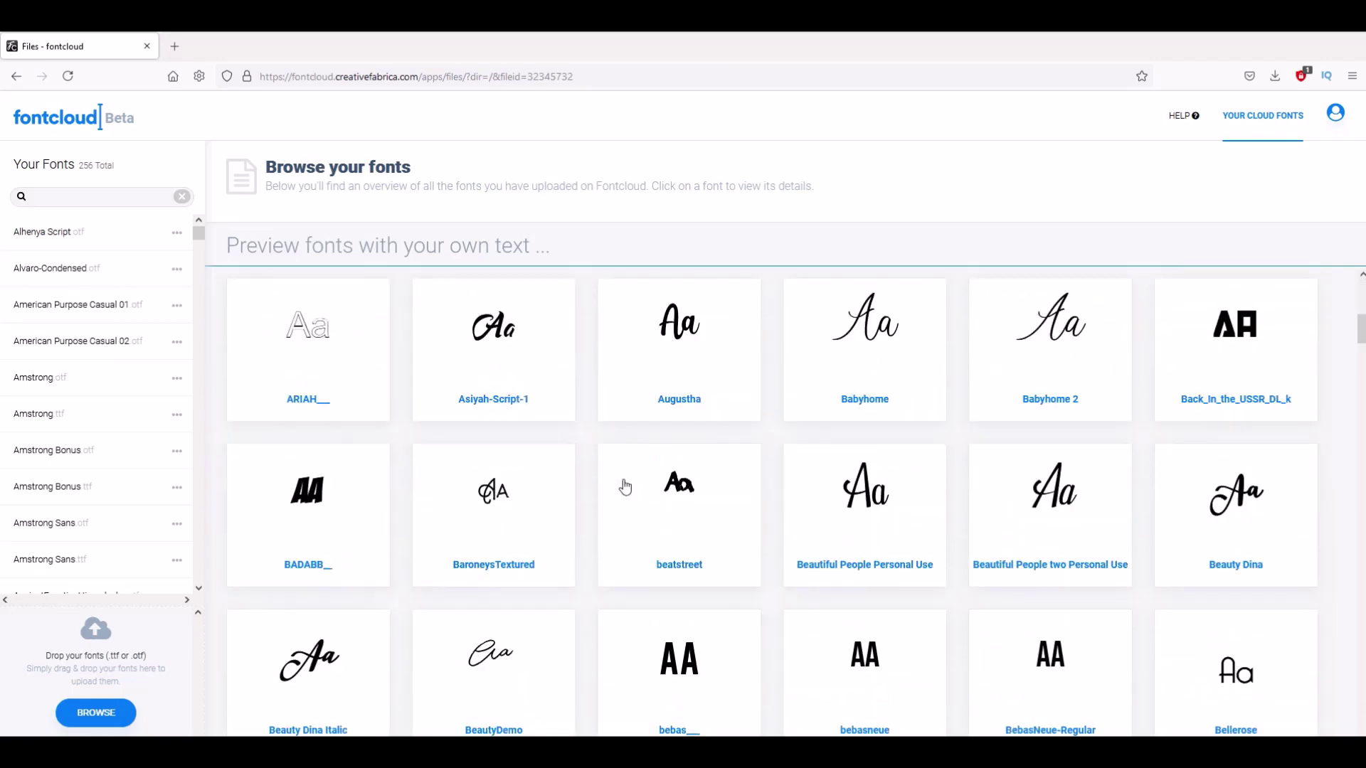
scroll(612, 467, down, 4)
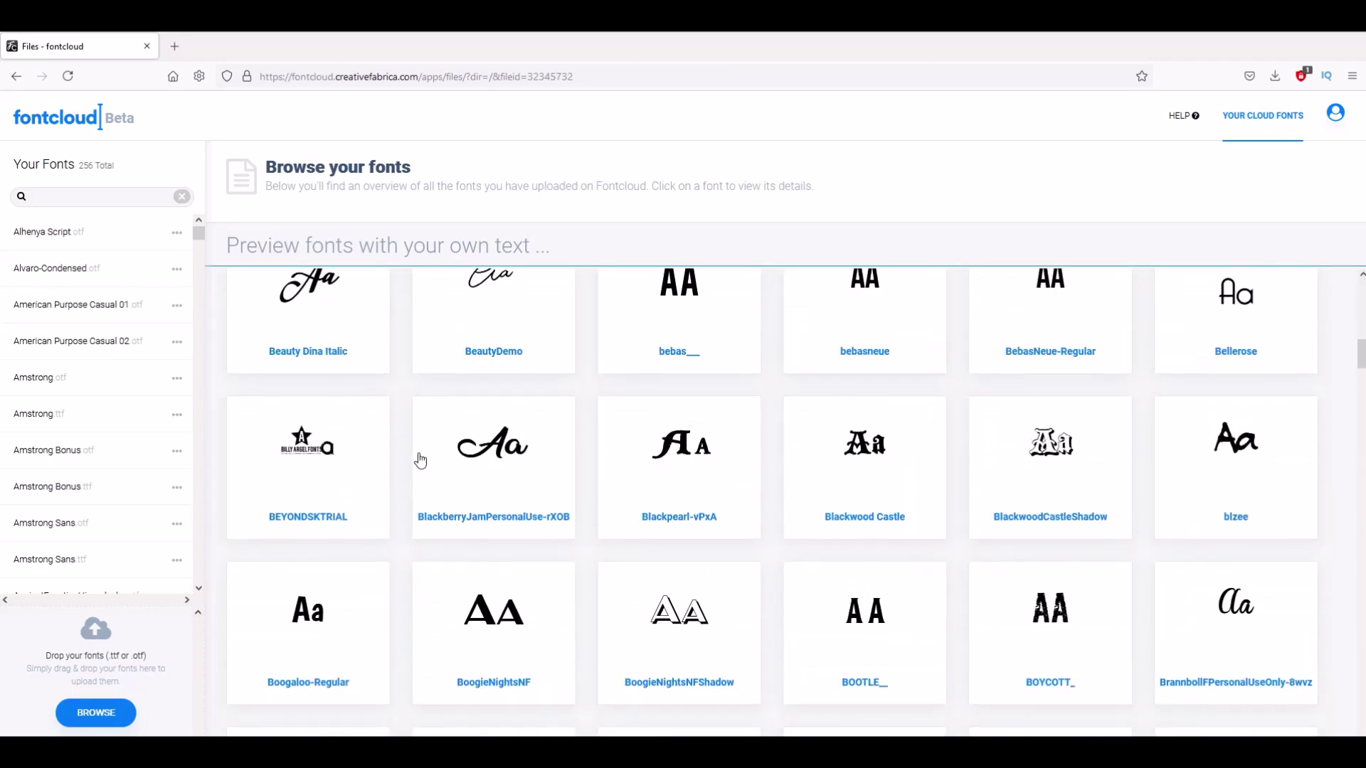
scroll(421, 460, down, 1)
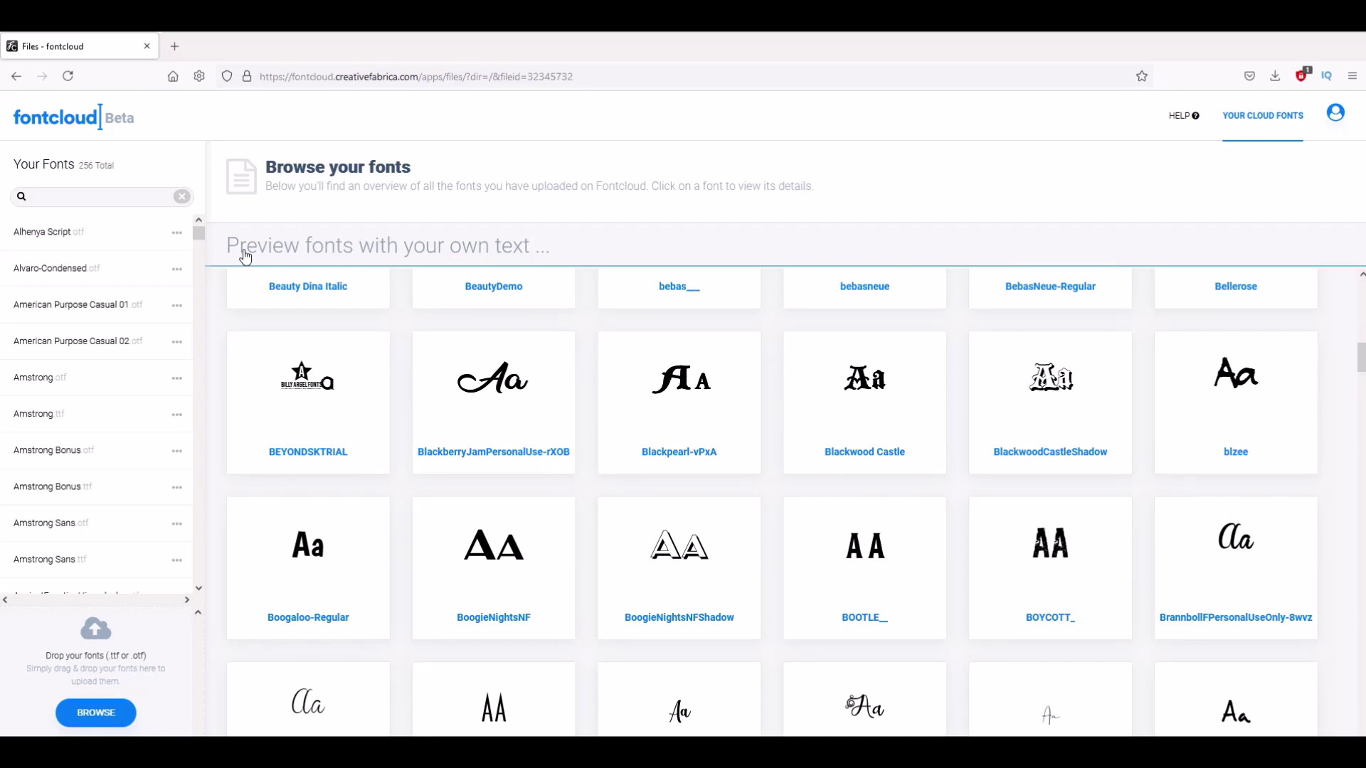
- Set the preview text to 'crafty stax' and scroll through the font cards
click(316, 252)
text(crf)
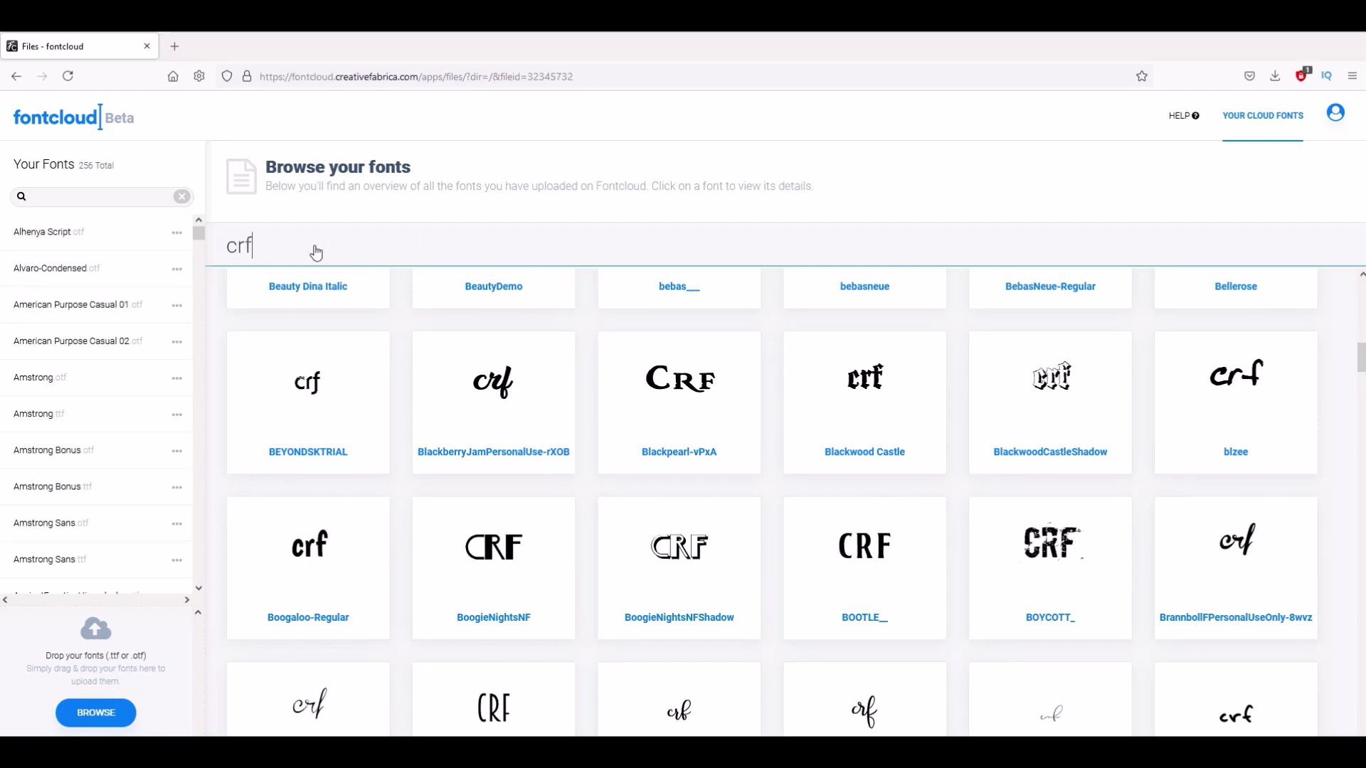
key(BackSpace)
text(afty stax)
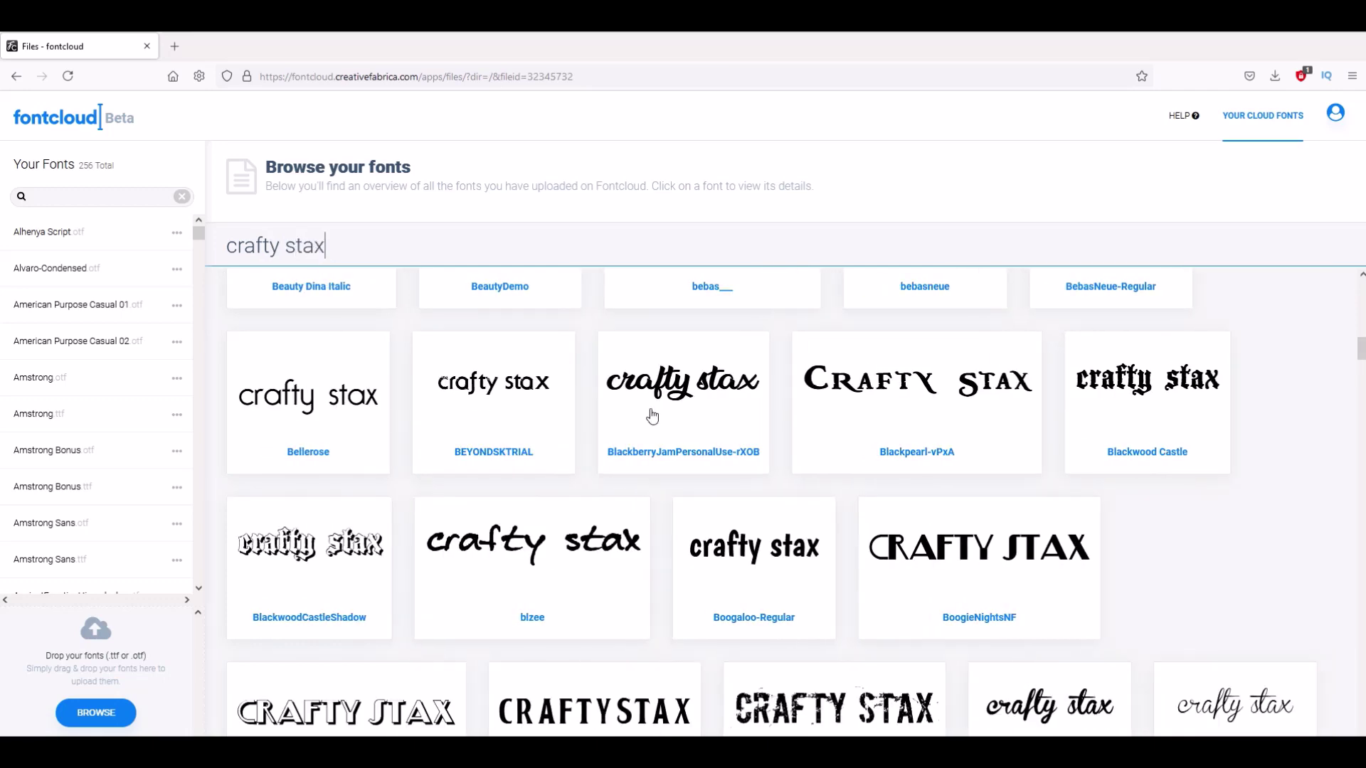
scroll(337, 532, down, 3)
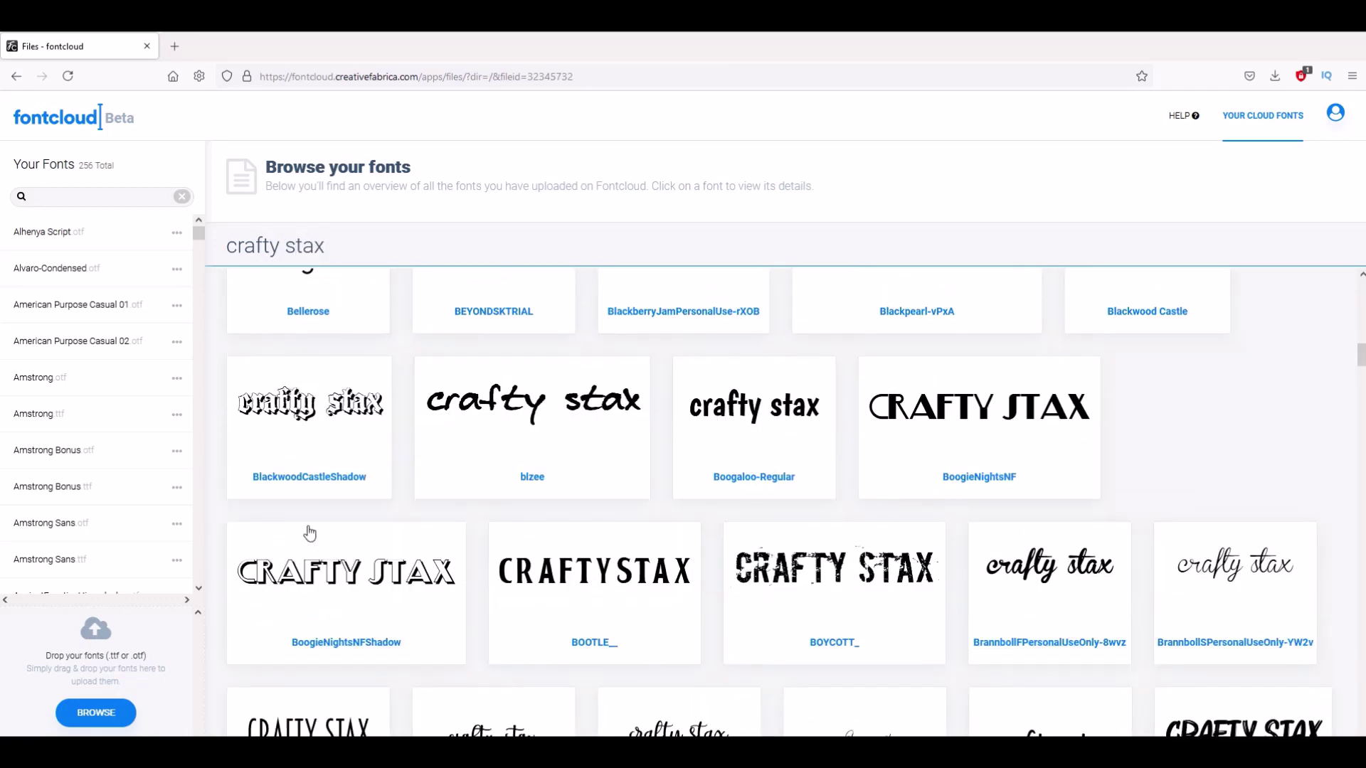
scroll(1112, 529, down, 2)
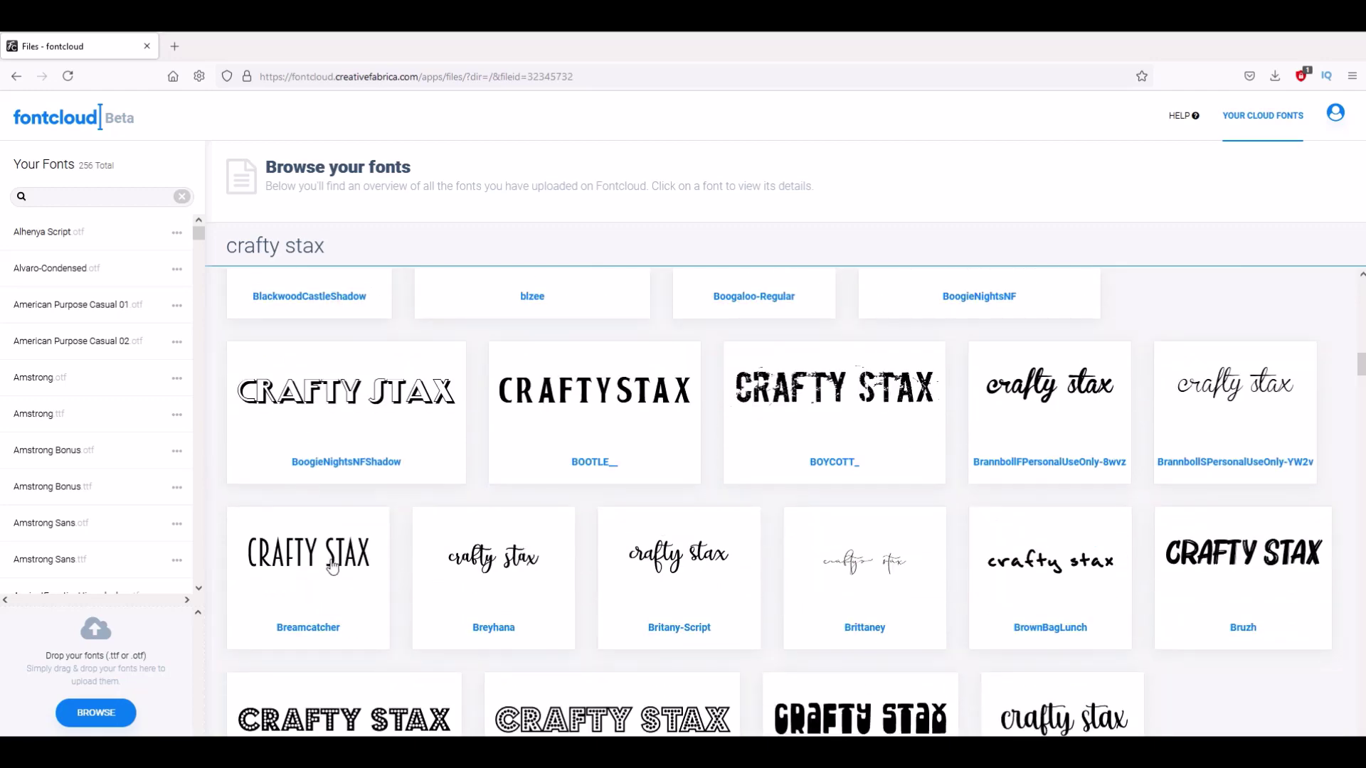
scroll(327, 566, down, 4)
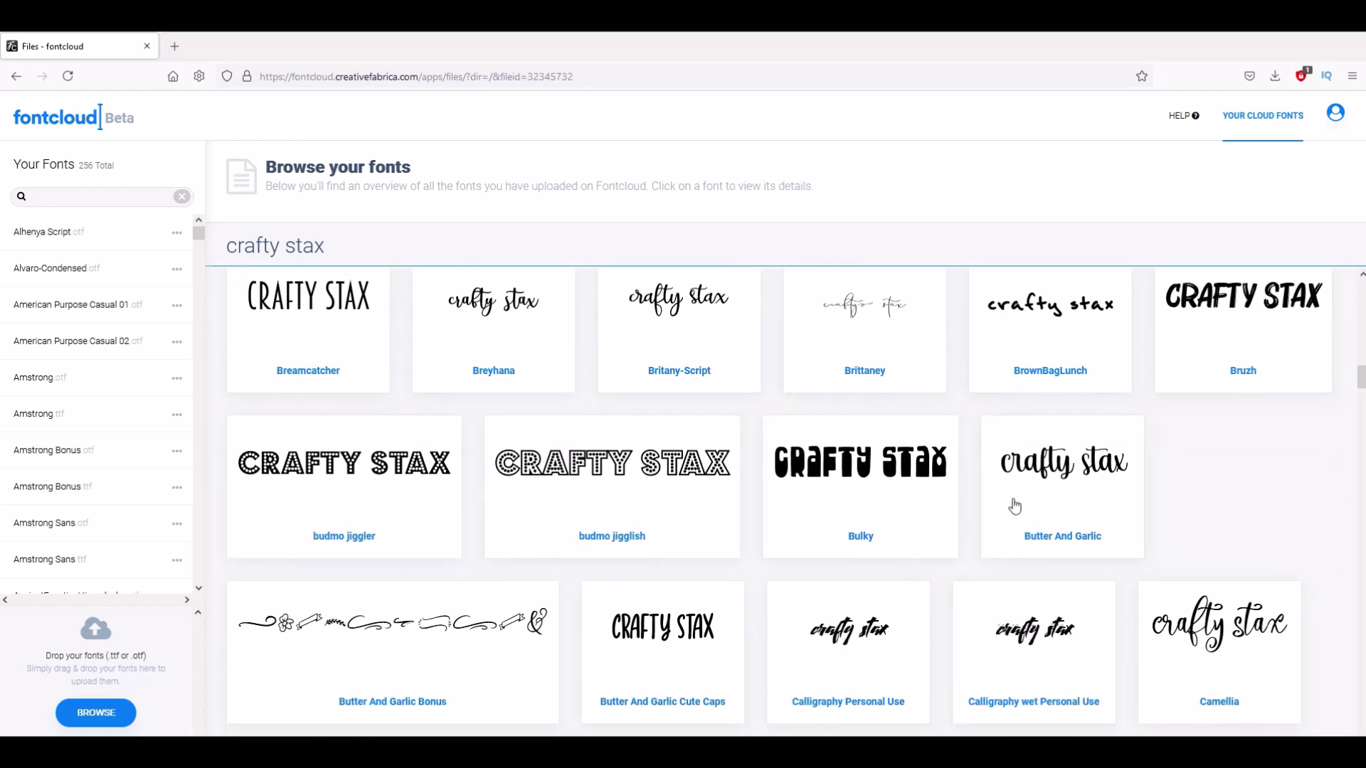
scroll(1006, 503, down, 2)
scroll(371, 519, down, 2)
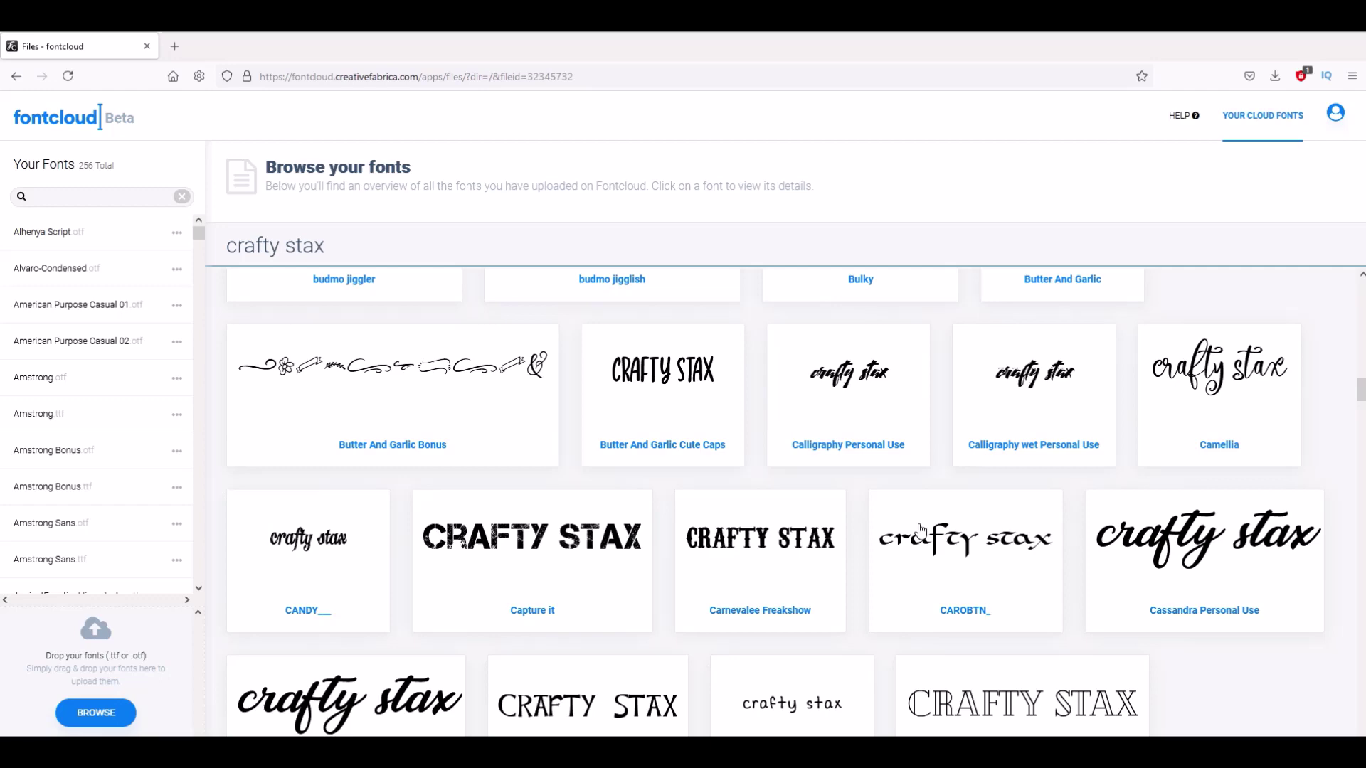
scroll(918, 532, down, 3)
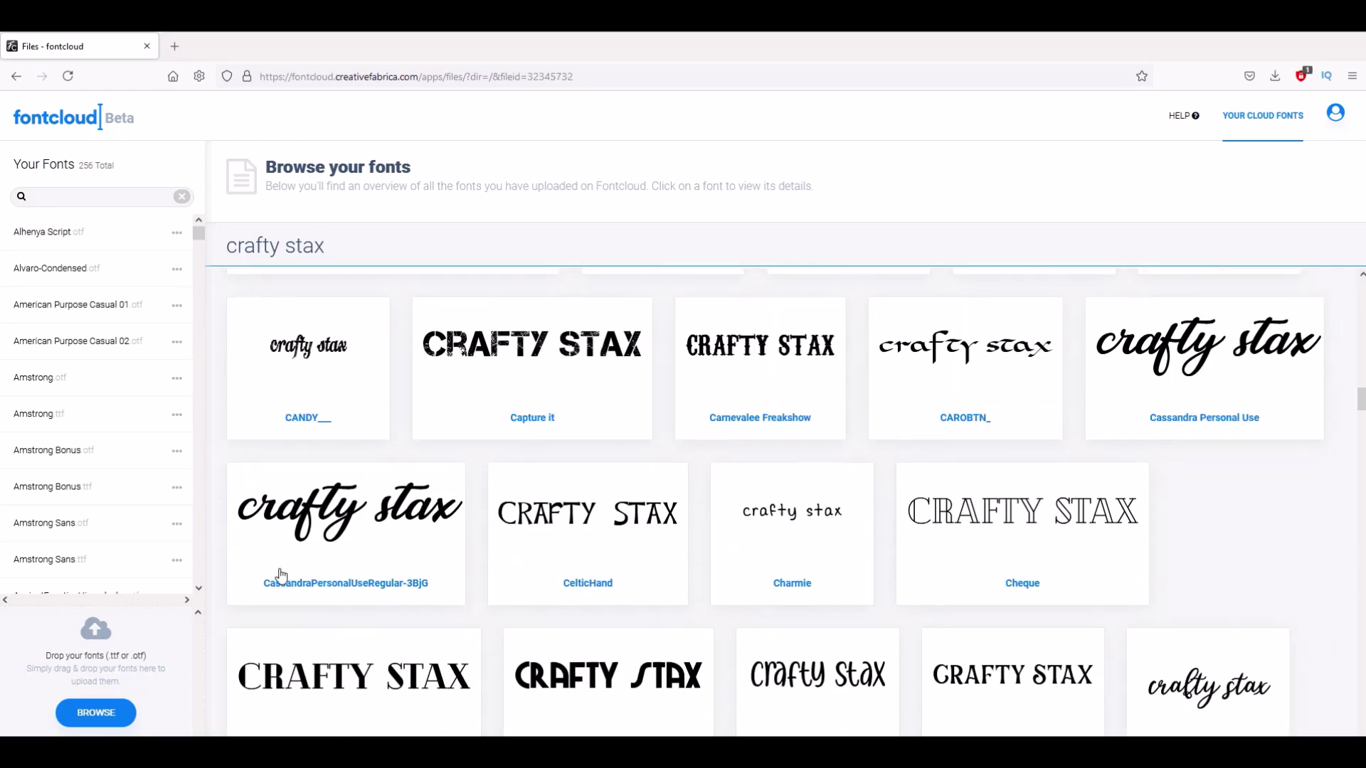
scroll(356, 552, down, 1)
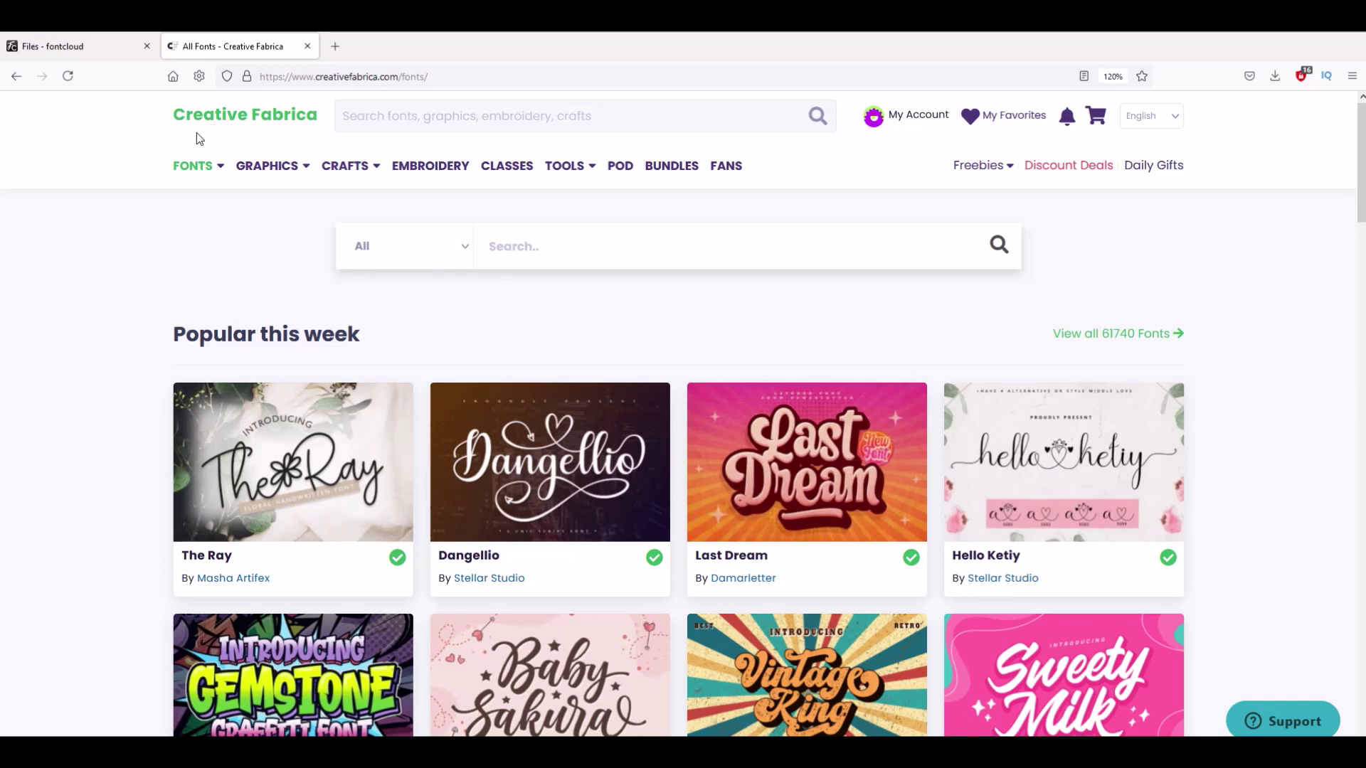
- Find Gemstone under Popular this week and download Gemstone-11664129.zip
mouse_move(190, 172)
scroll(1063, 320, down, 2)
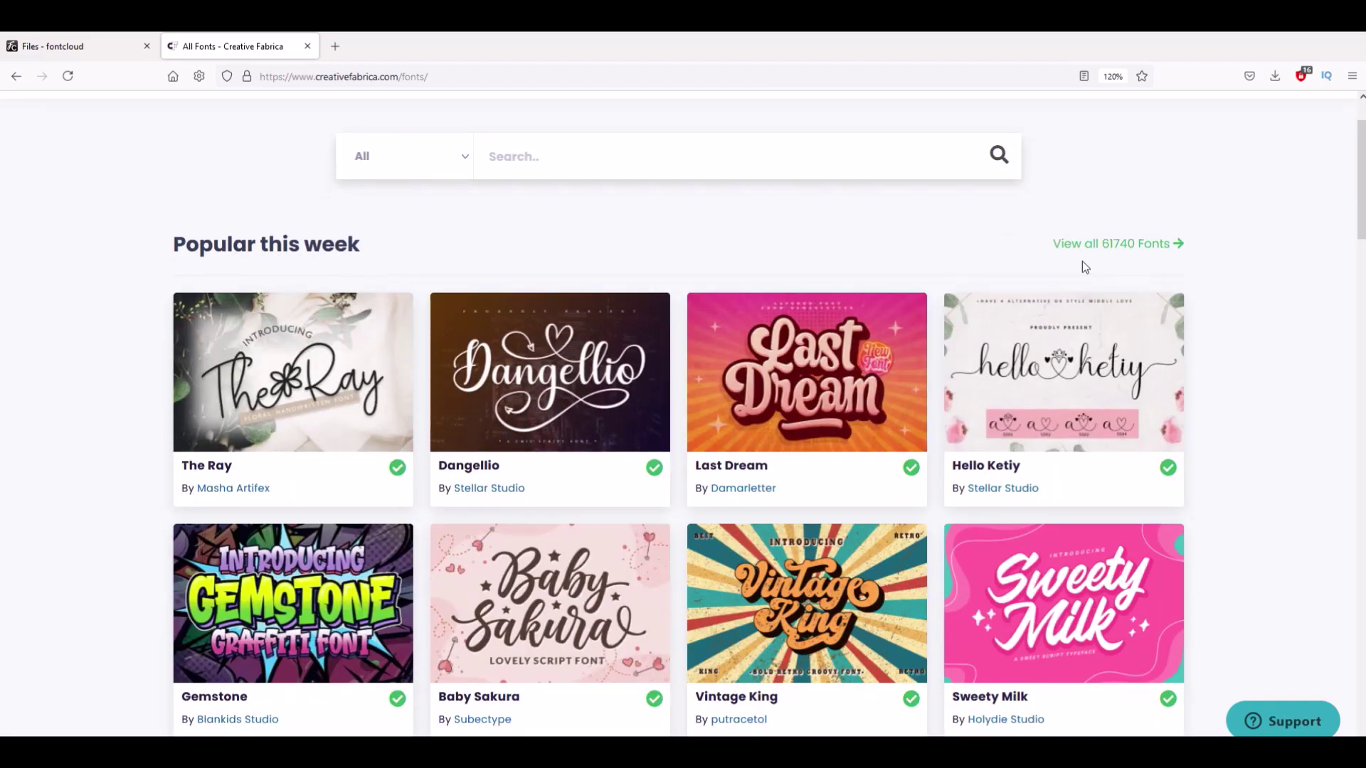
scroll(121, 543, down, 4)
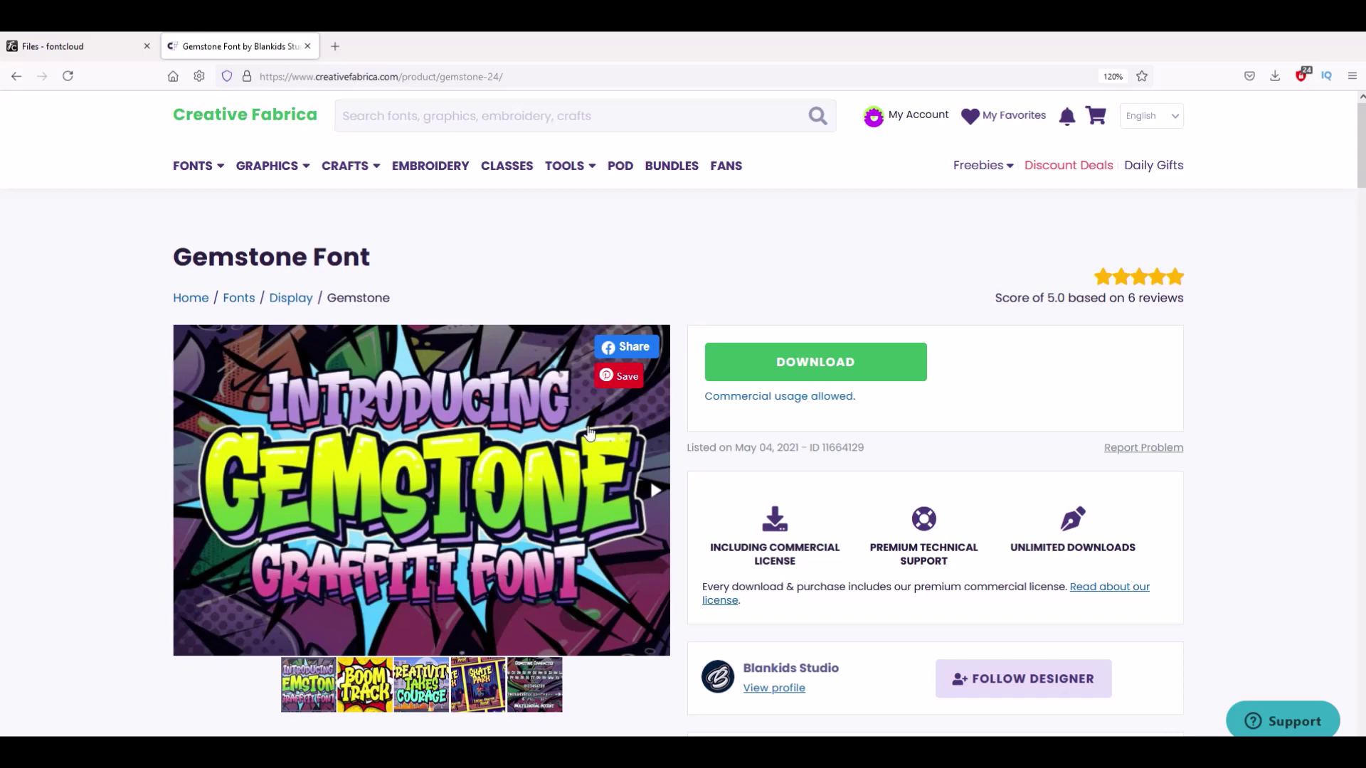
click(725, 364)
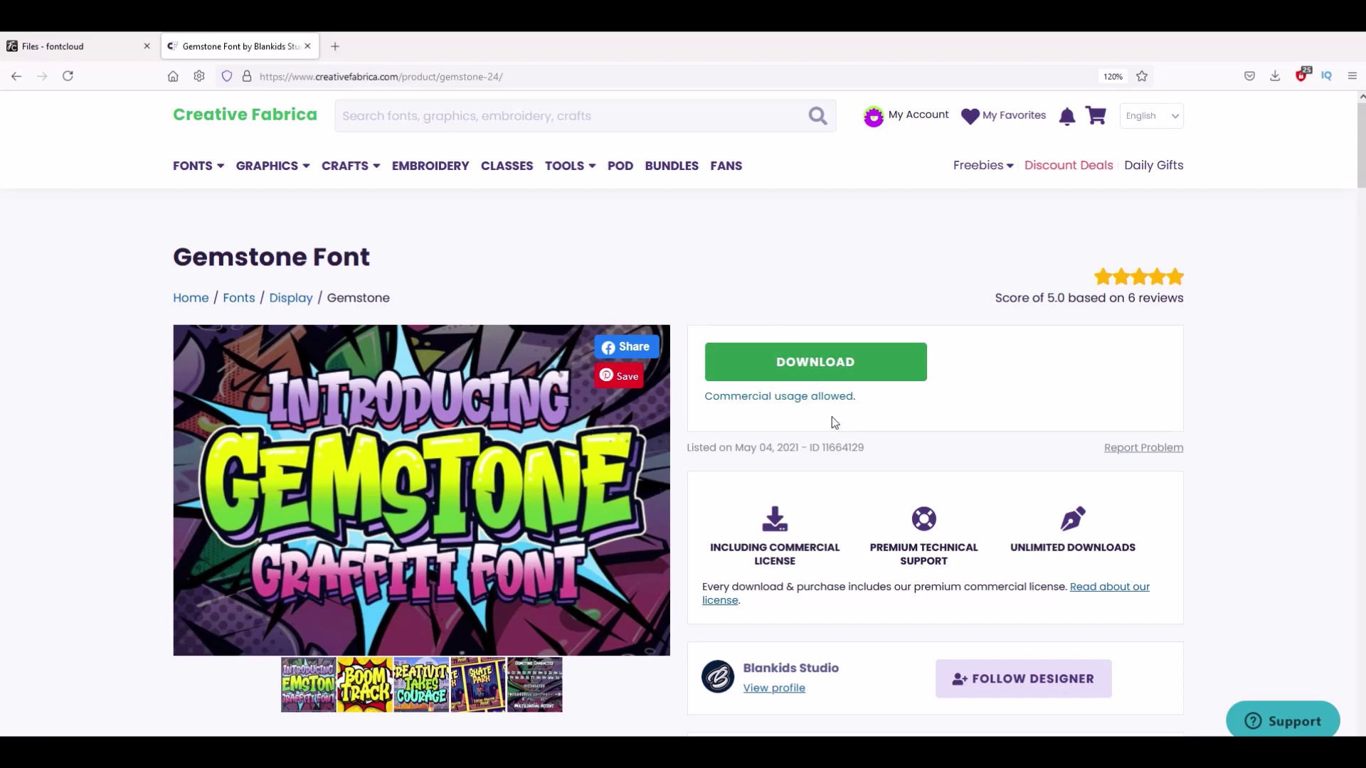
click(809, 364)
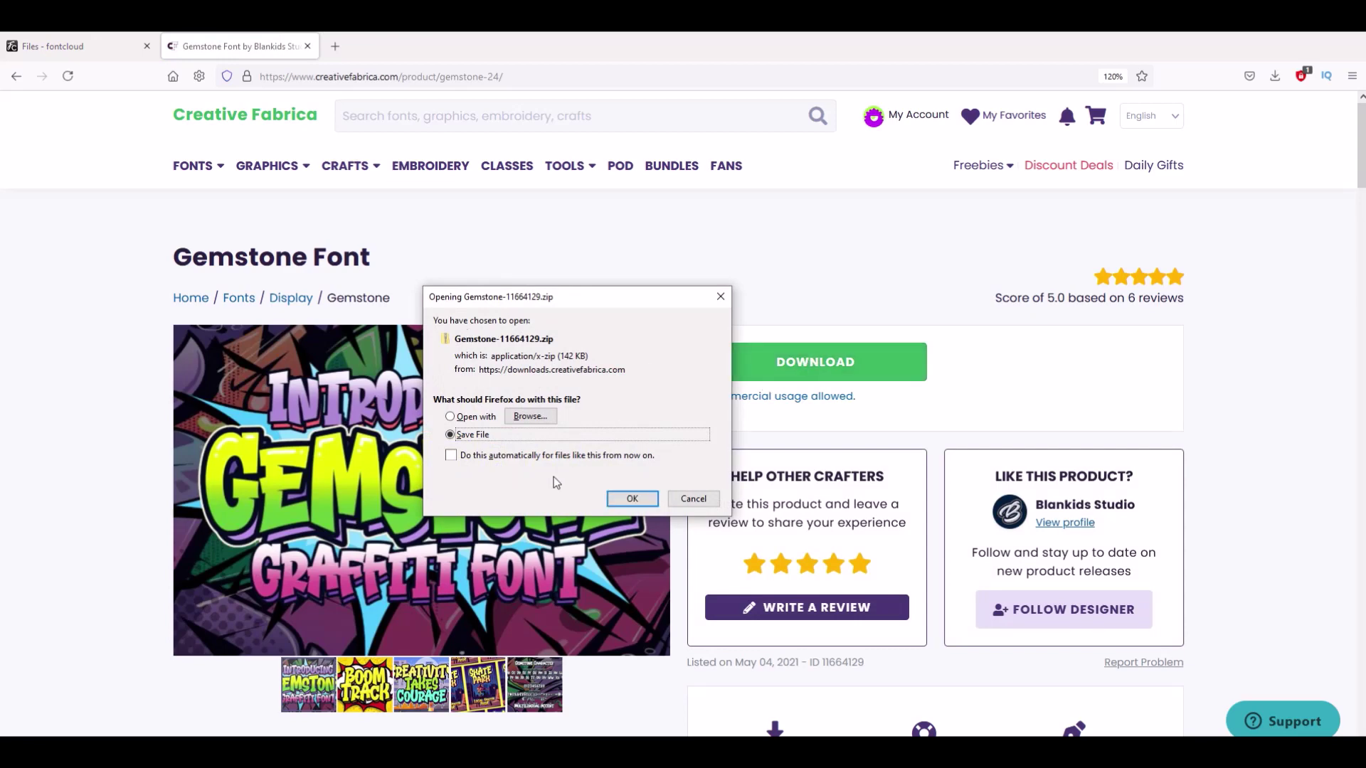
- Save Gemstone-11664129.zip into the C:\Fonts folder
click(632, 498)
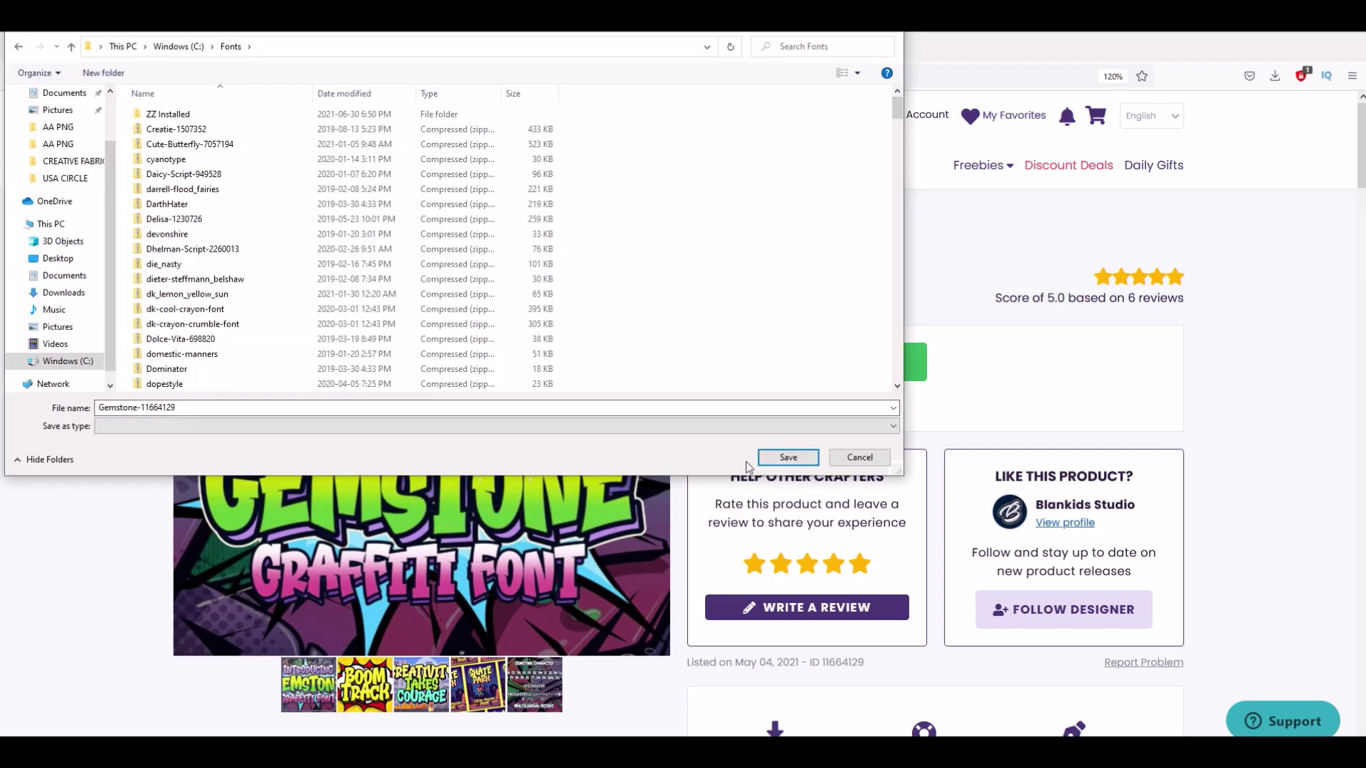
click(787, 458)
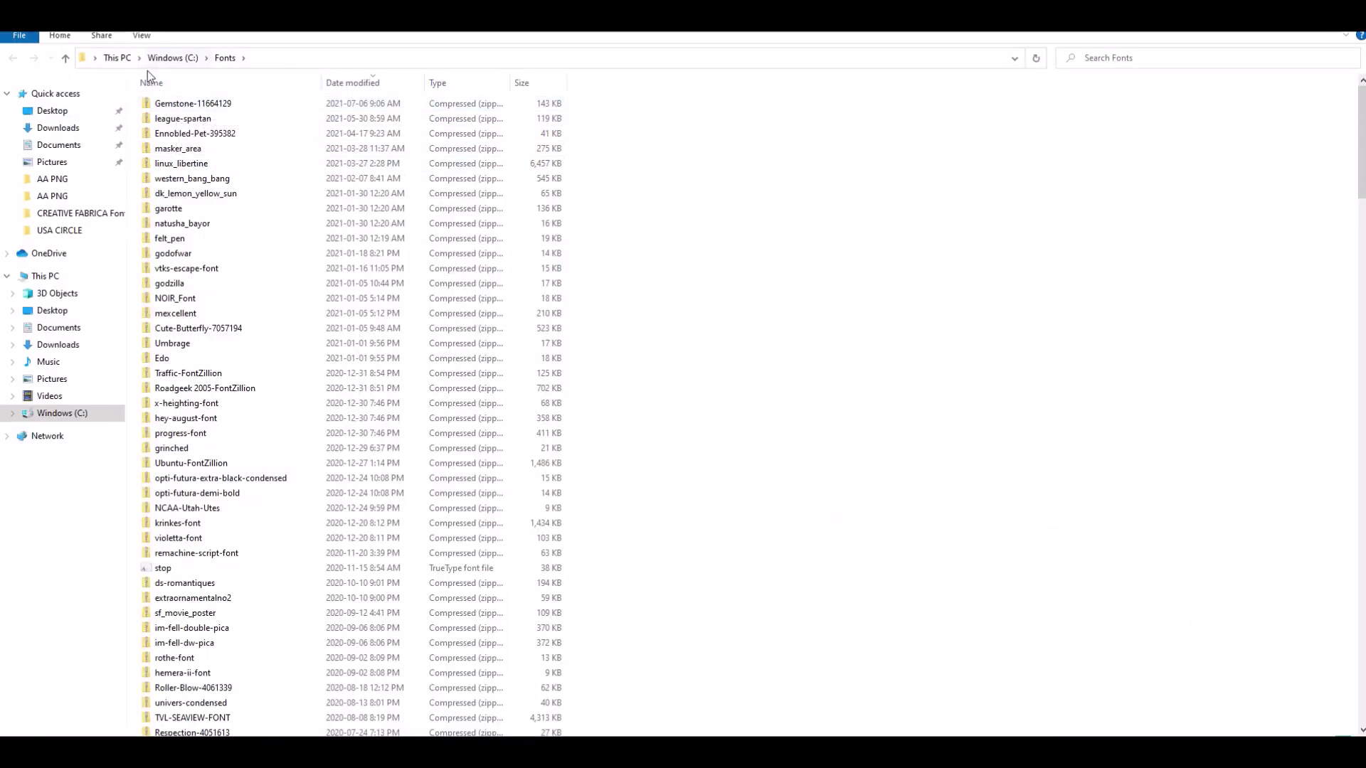
- Copy the Gemstone and Gemstone Outline OpenType files out of the zip
double_click(234, 105)
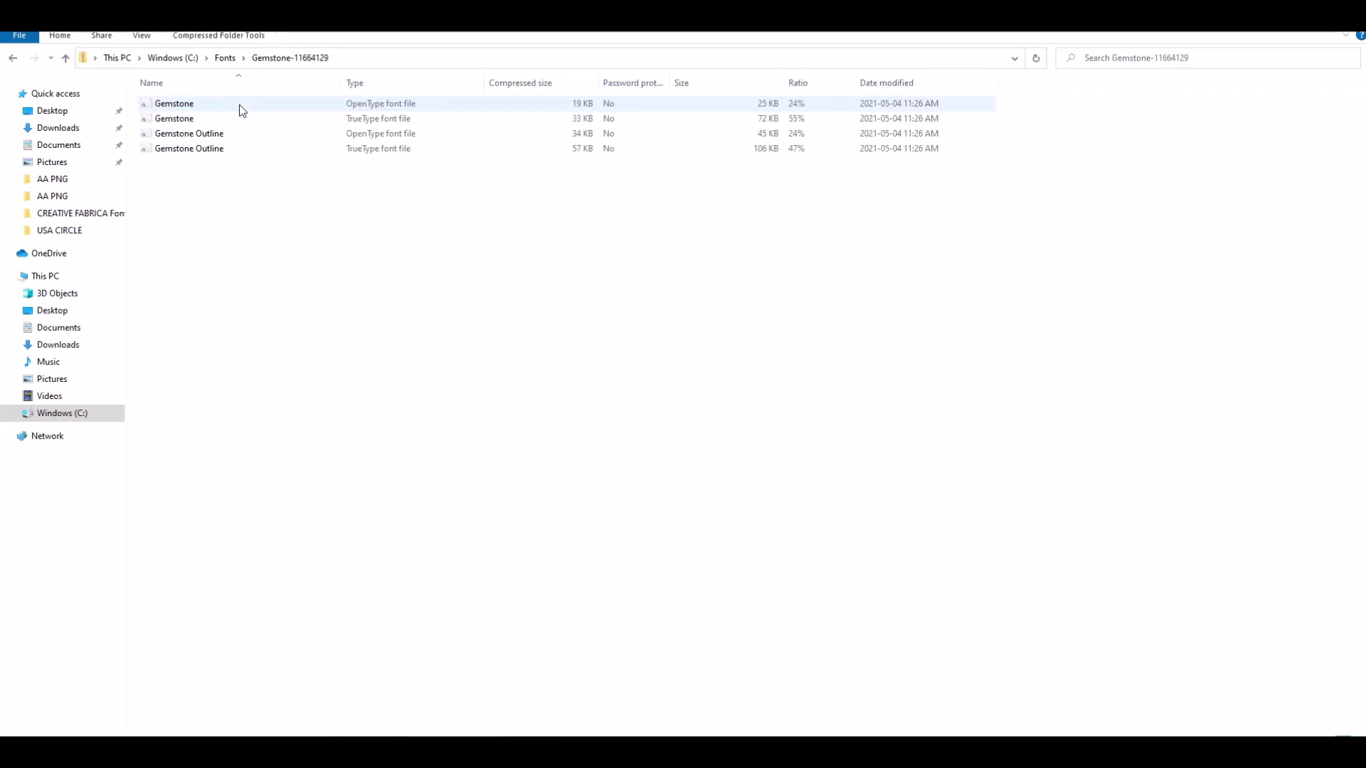
click(193, 105)
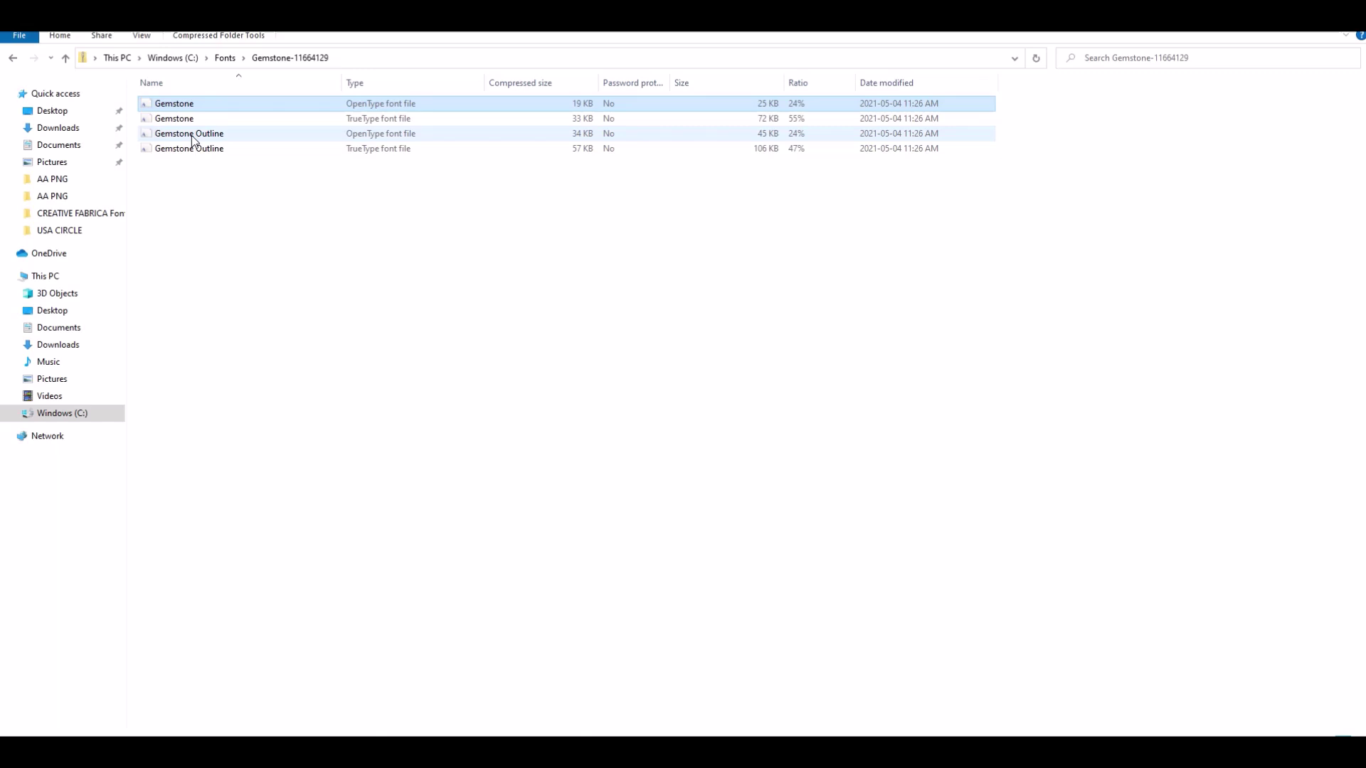
ctrl+click(192, 135)
right_click(192, 137)
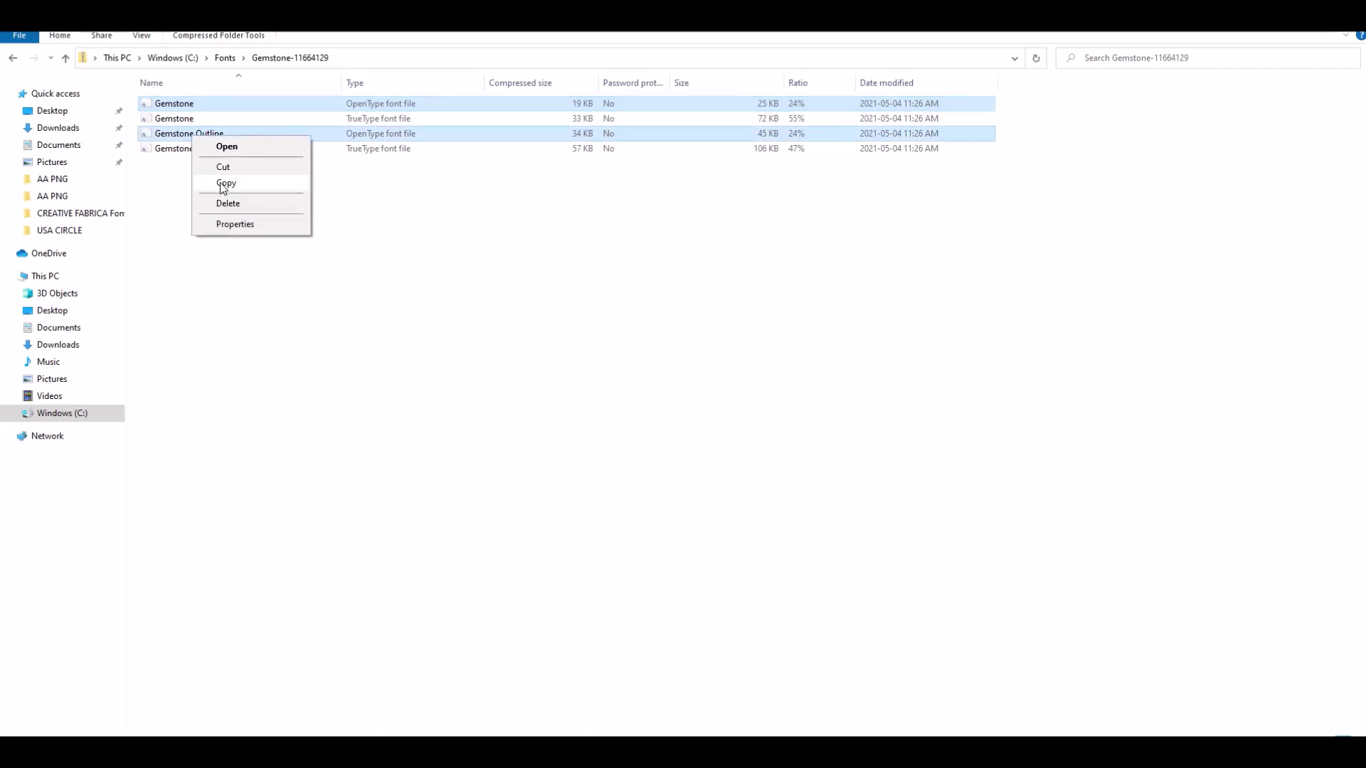
click(223, 183)
- Paste both font files into C:\Fonts and preview the Gemstone font
click(221, 60)
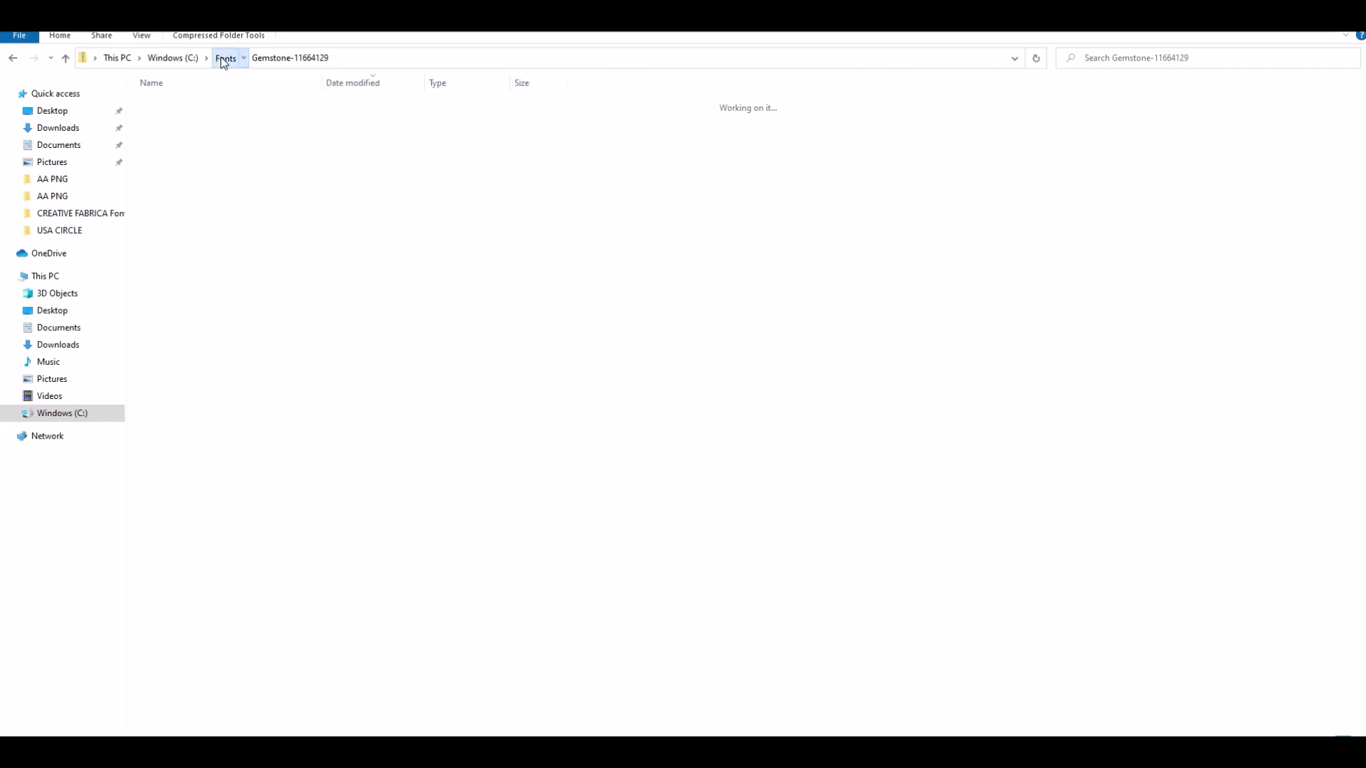
right_click(658, 305)
click(690, 402)
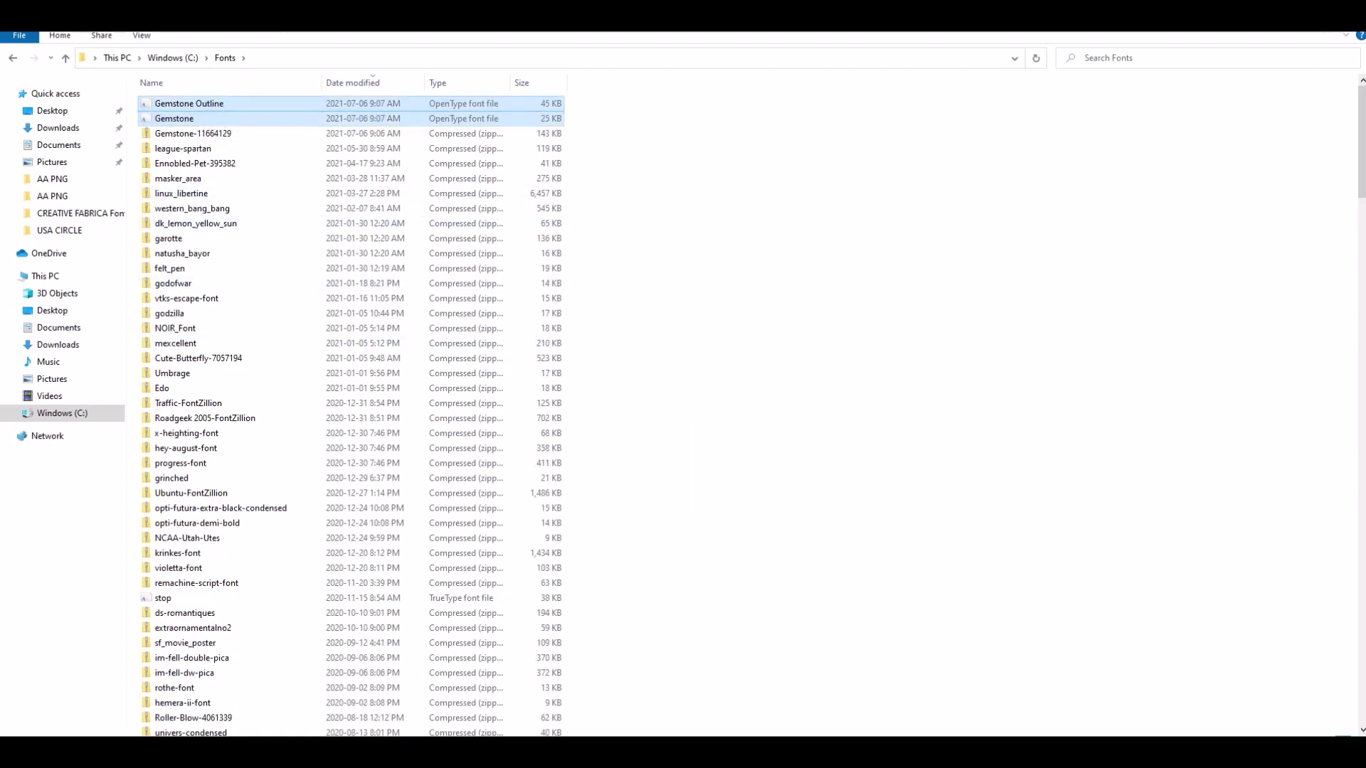
double_click(168, 118)
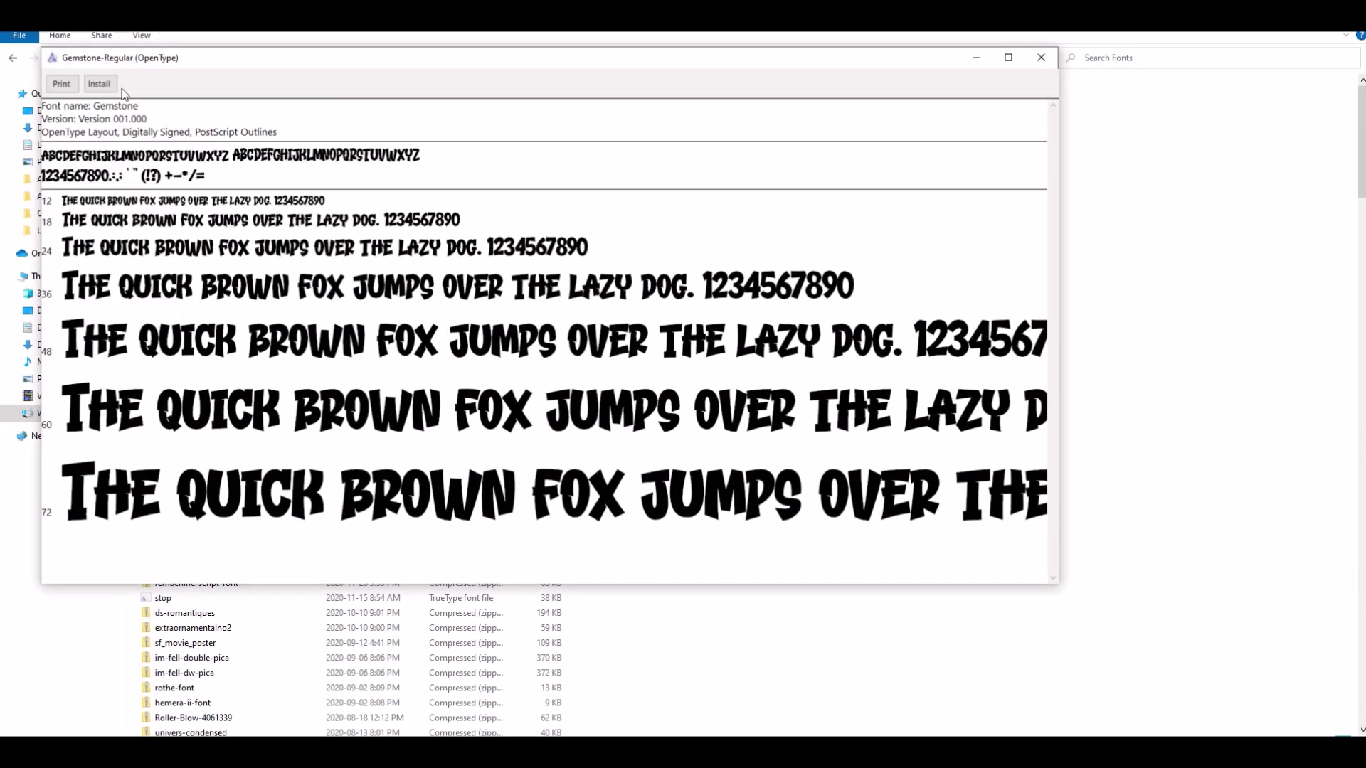
- Install Gemstone and Gemstone Outline from Font Viewer, closing each preview afterward
click(100, 84)
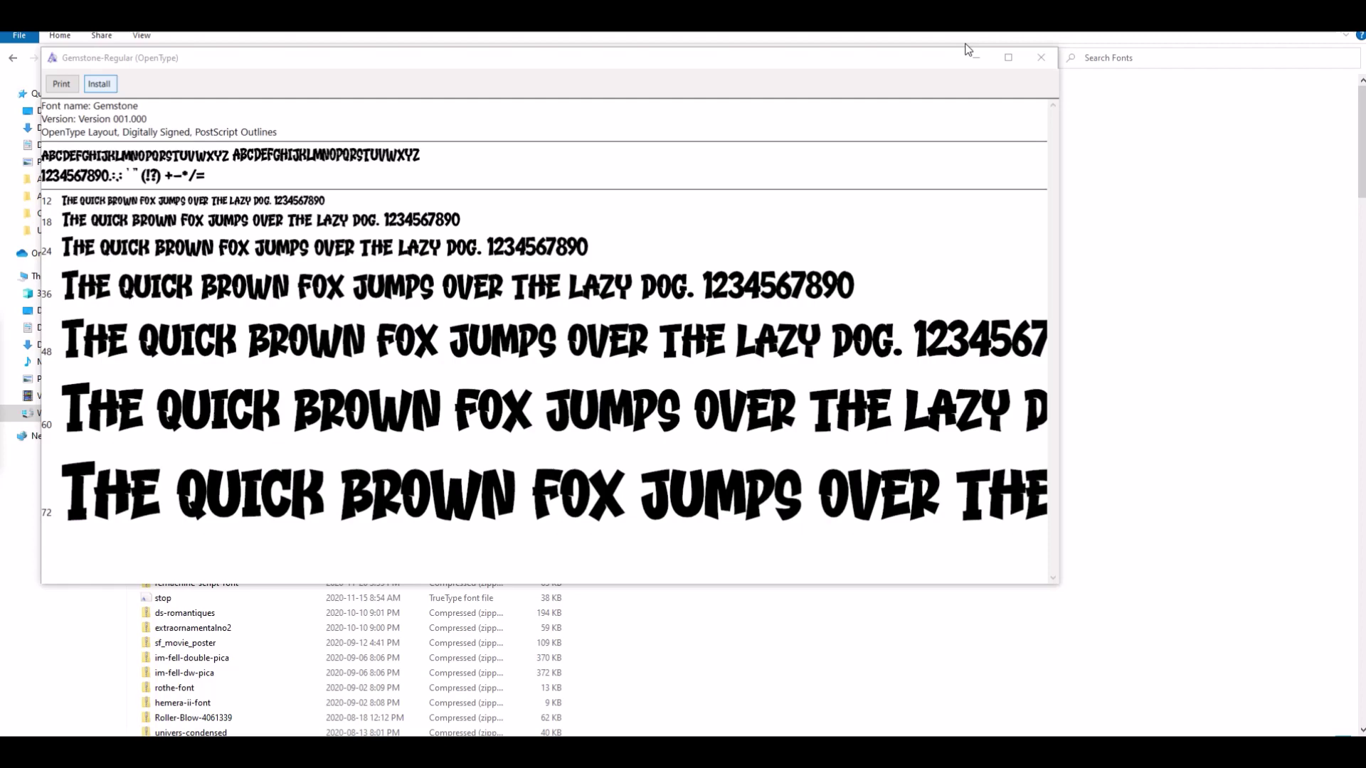
click(1042, 60)
double_click(232, 105)
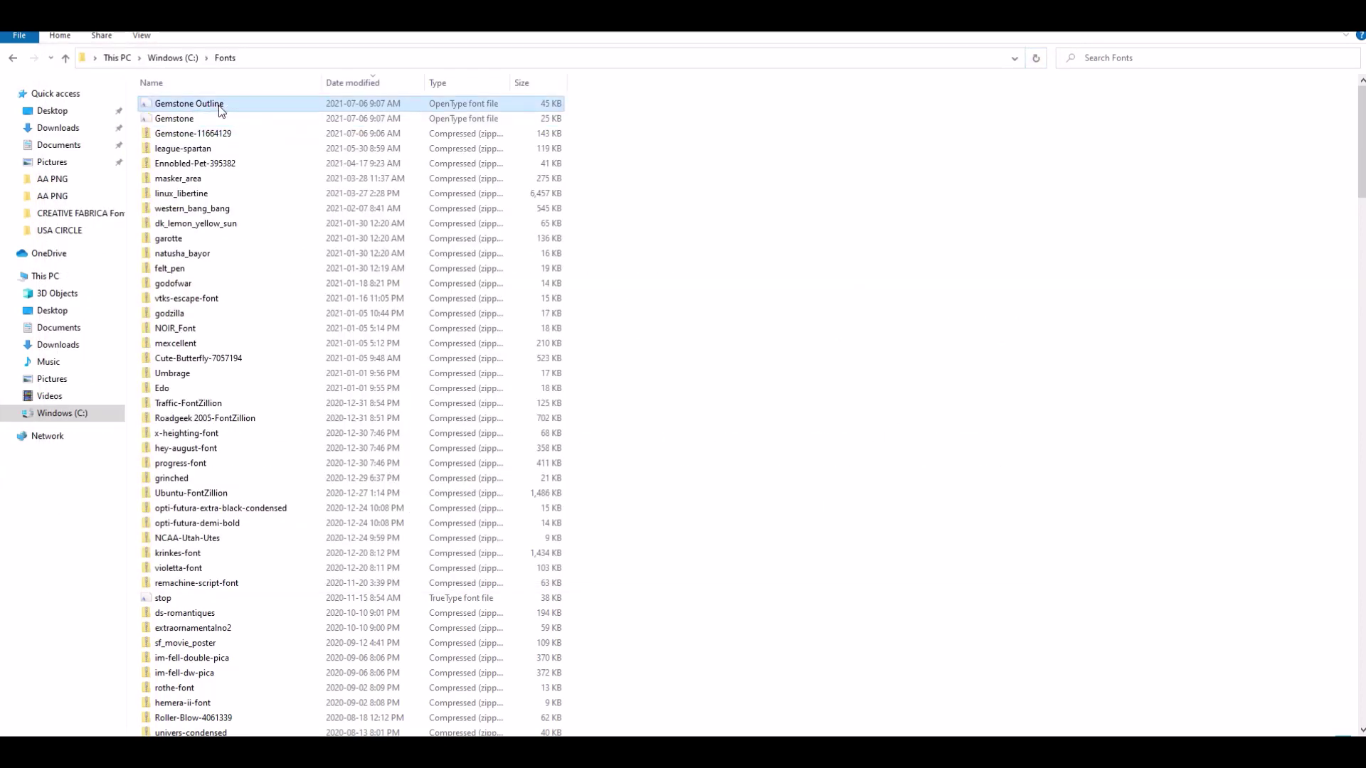
click(121, 105)
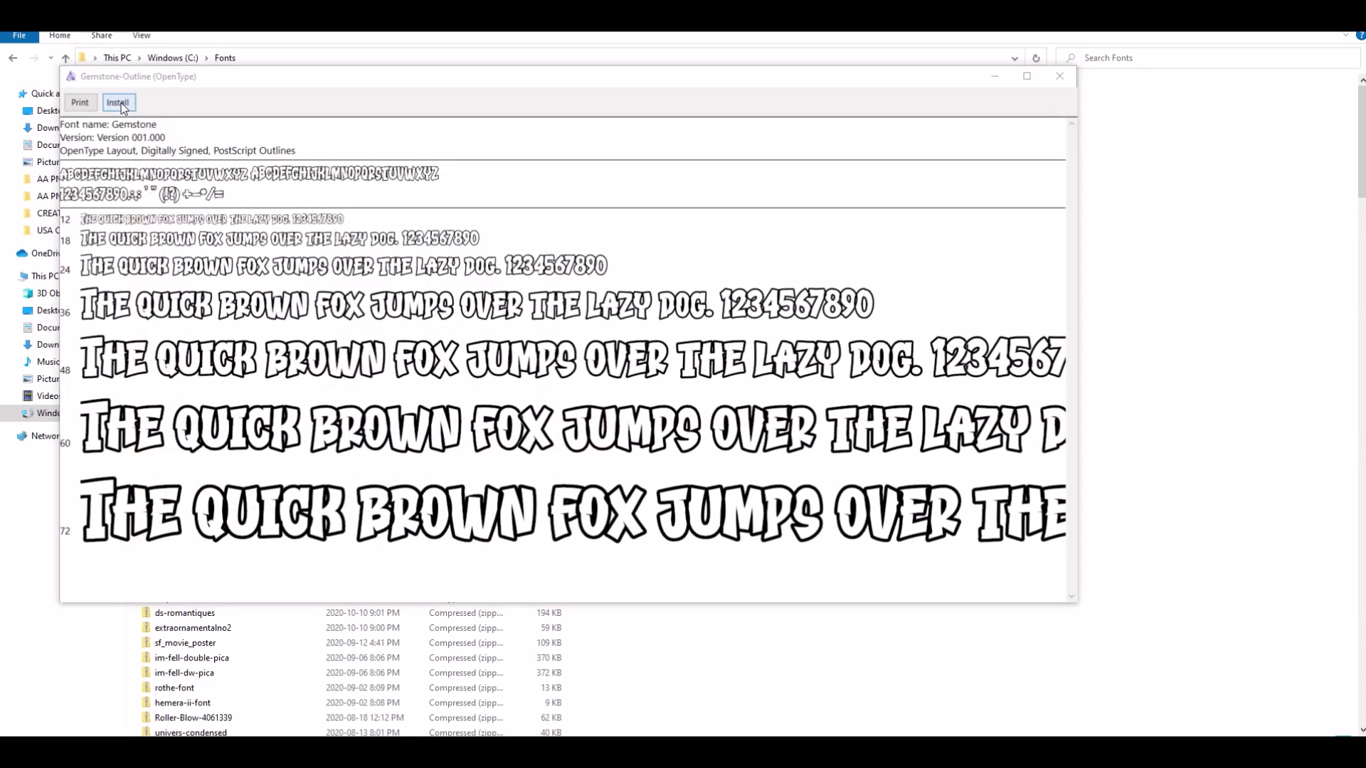
click(1059, 75)
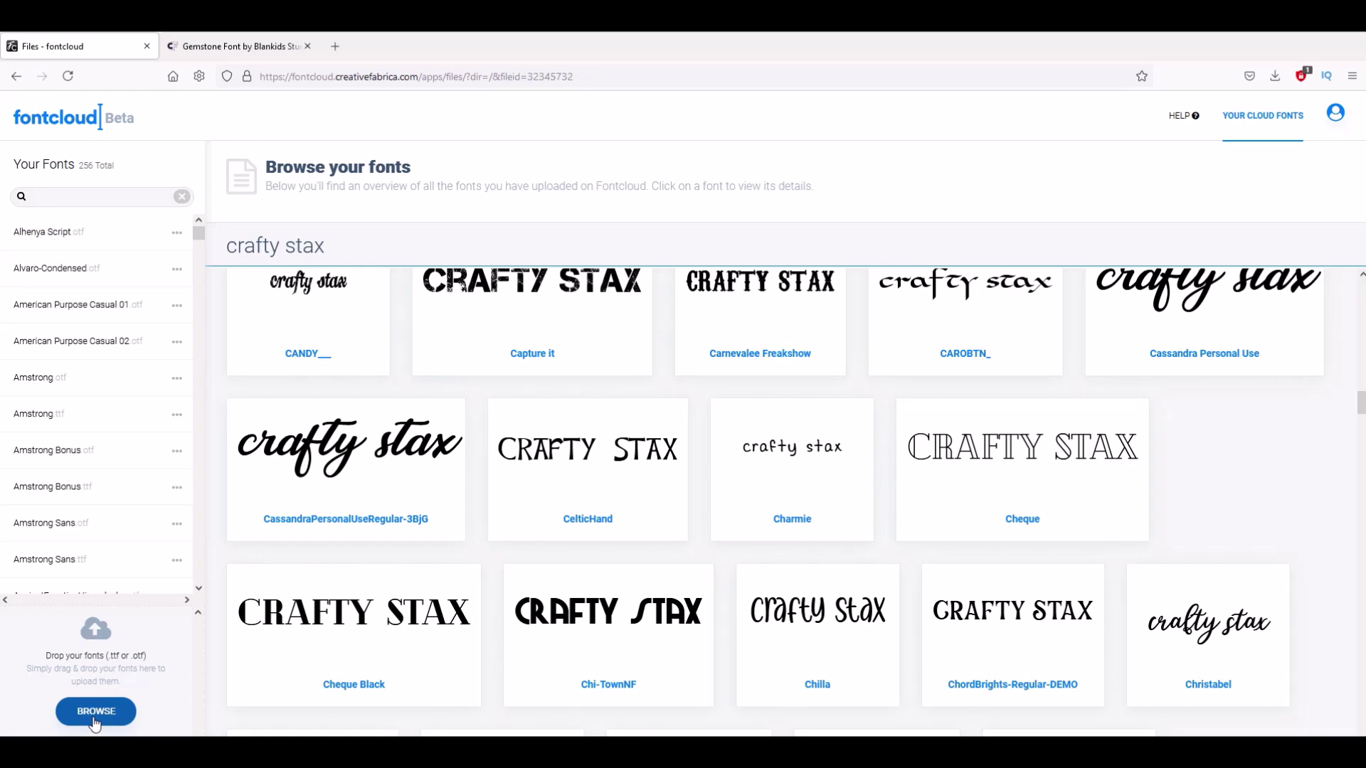
- Upload Gemstone and Gemstone Outline from C:\Fonts, then open Gemstone's detail page
click(95, 712)
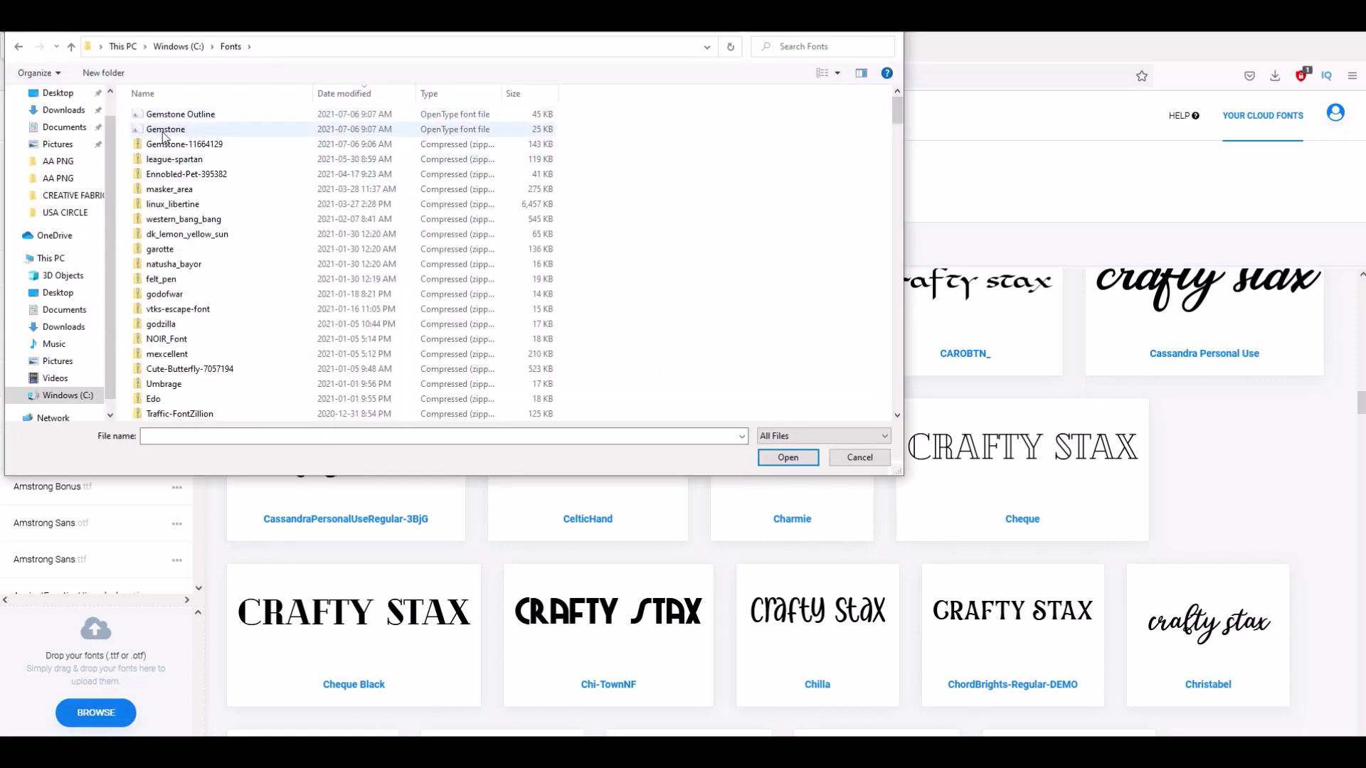
click(160, 118)
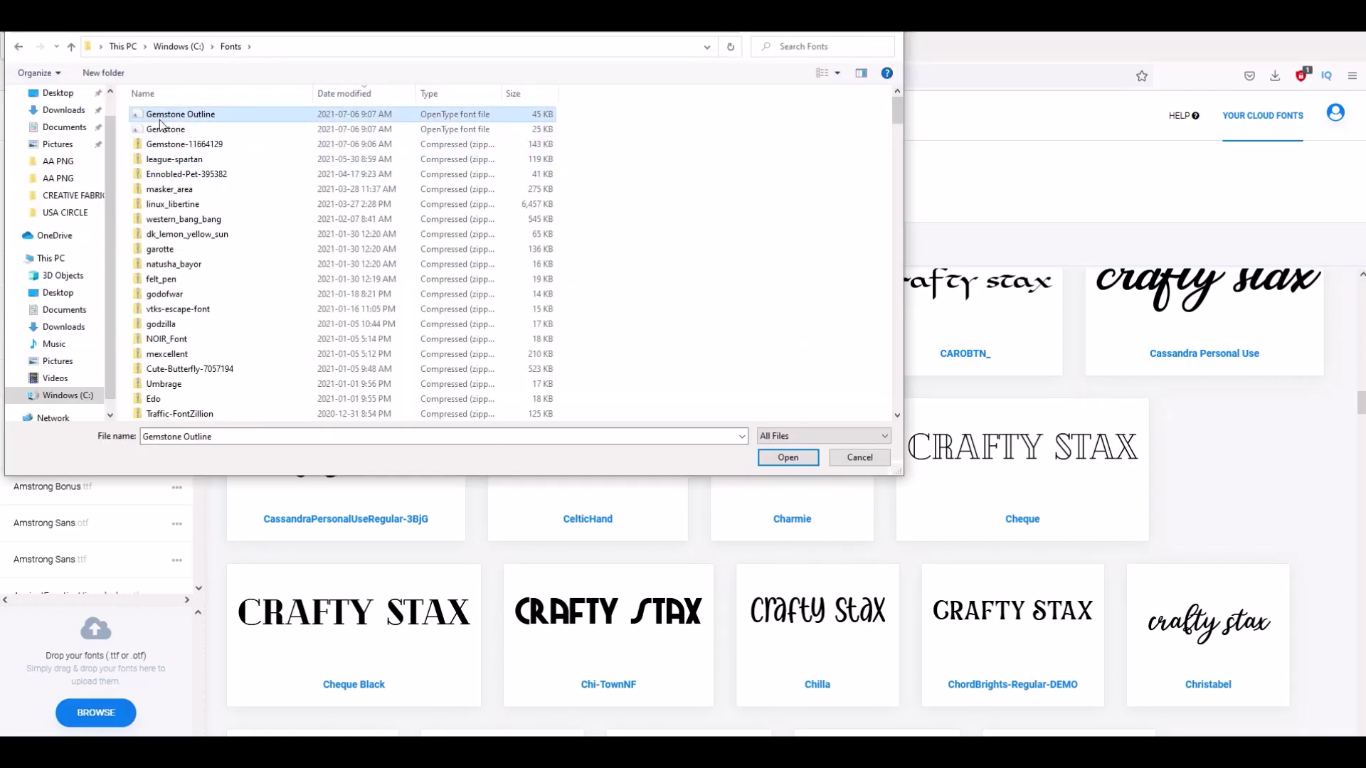
ctrl+click(159, 127)
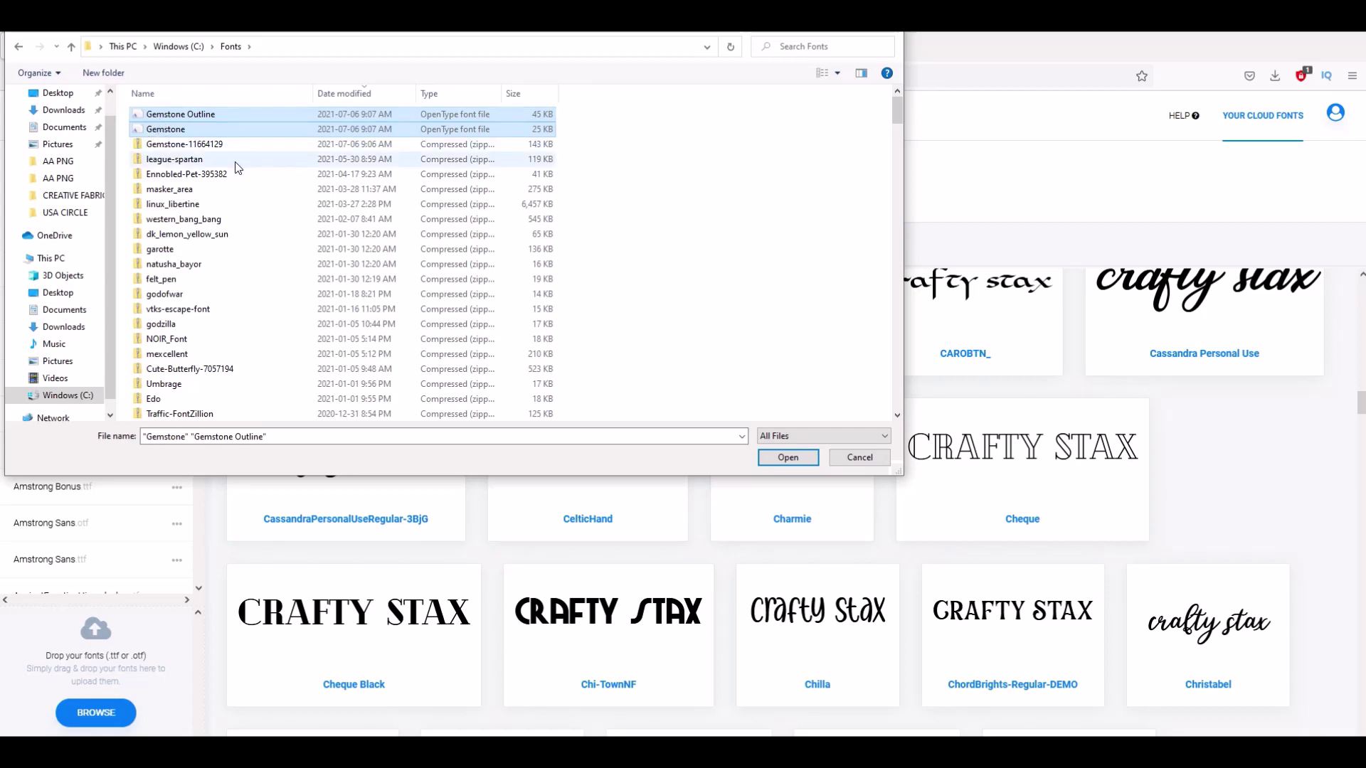
click(786, 458)
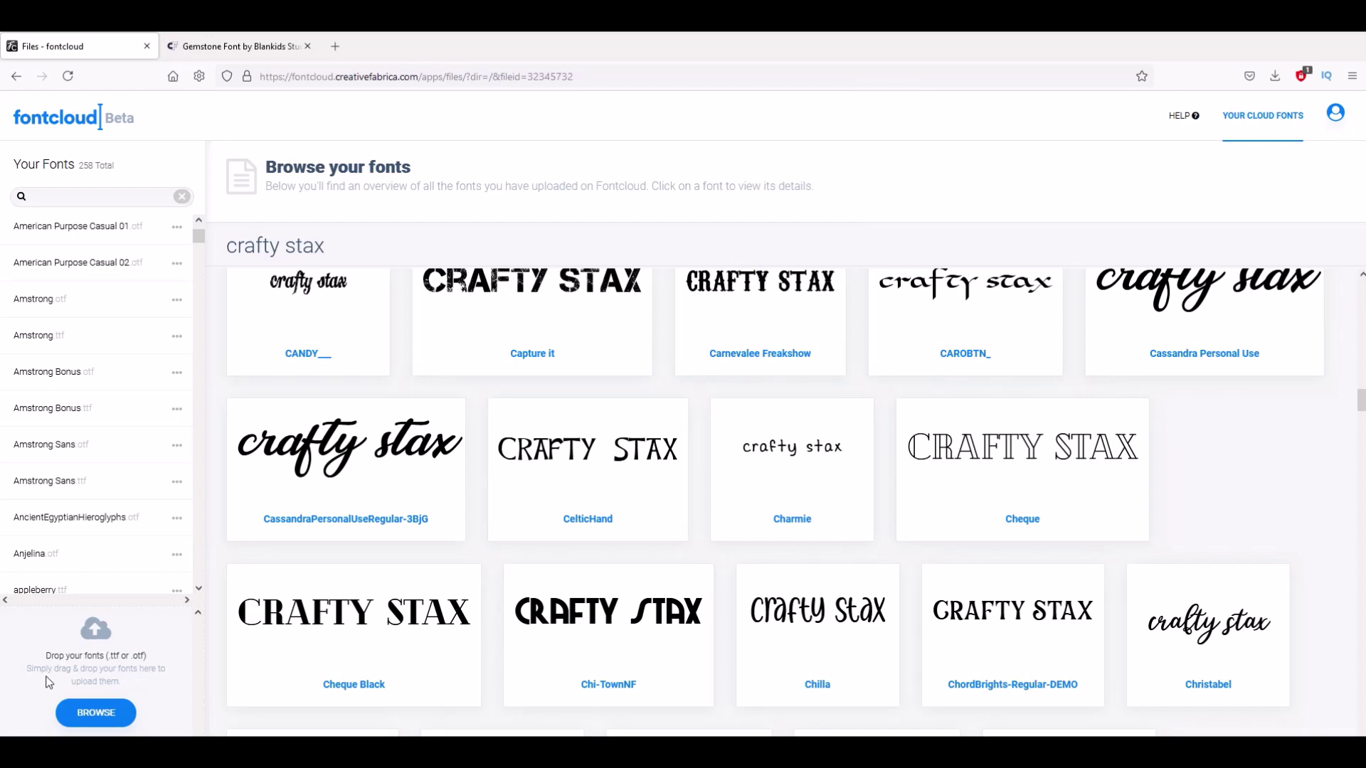
scroll(43, 384, up, 3)
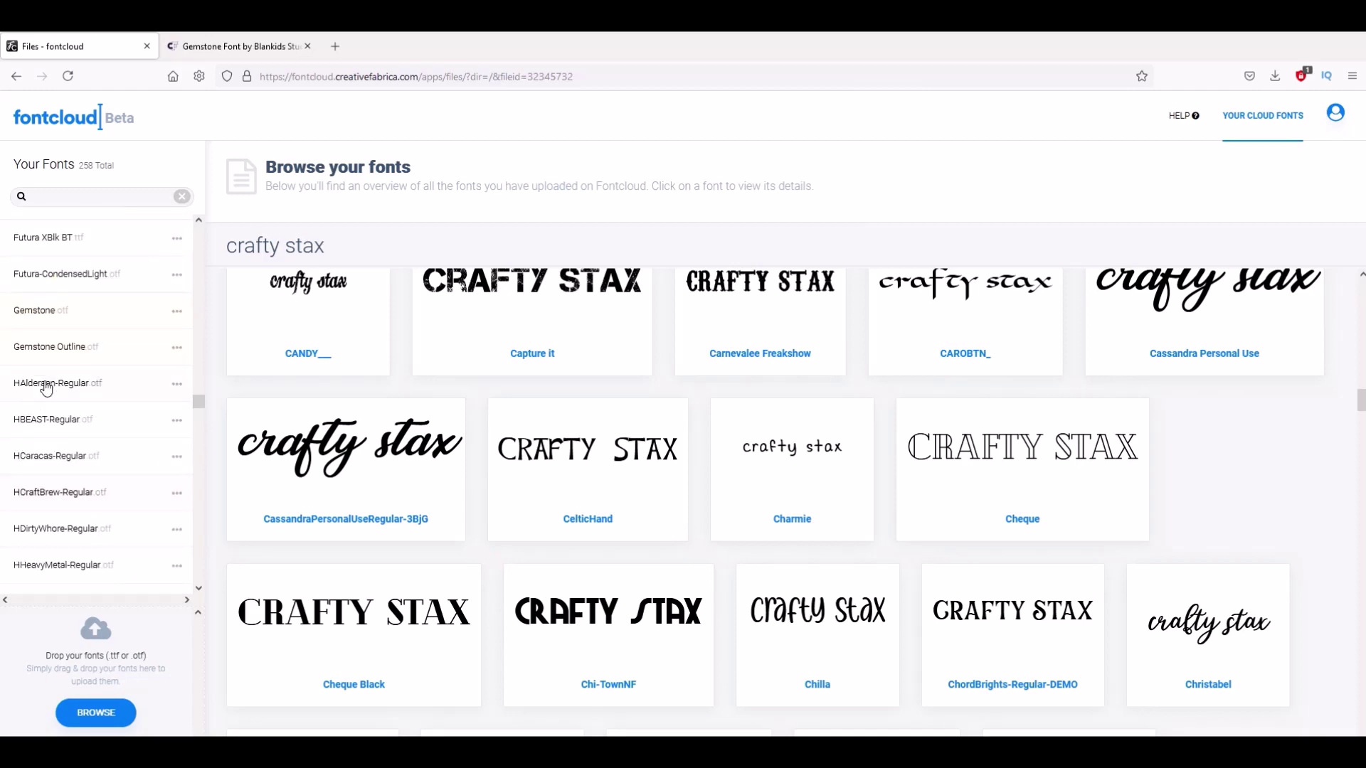
click(35, 318)
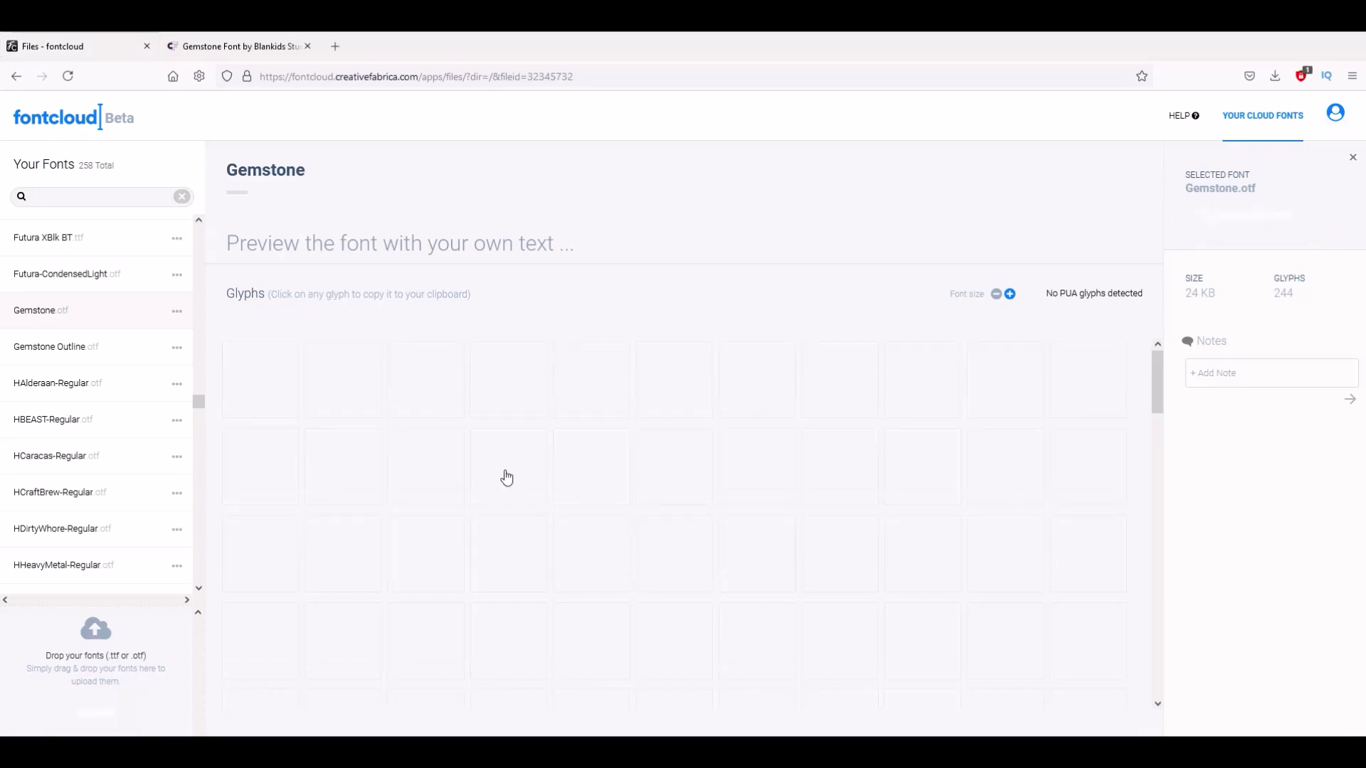
- Show the Gemstone font's glyphs and scroll through them
scroll(434, 480, down, 1)
scroll(192, 447, up, 1)
click(52, 372)
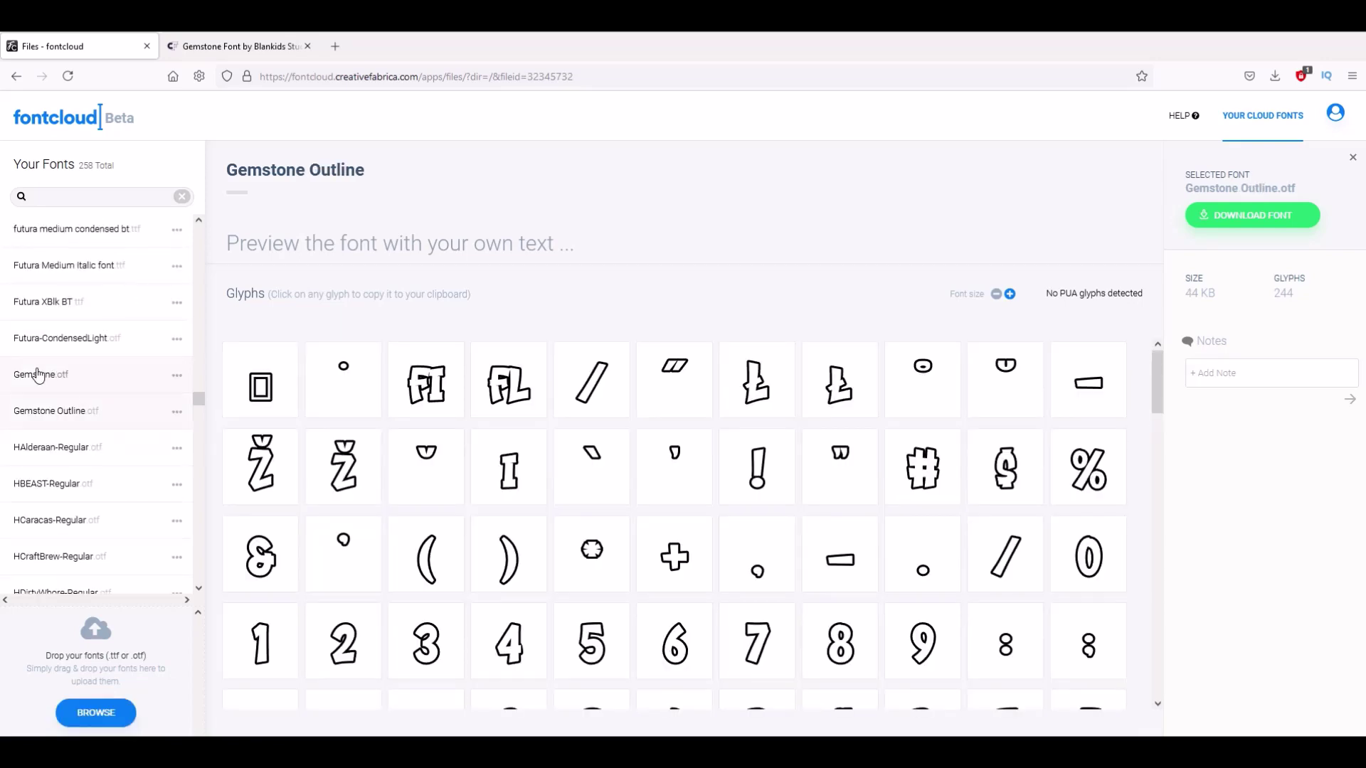
scroll(362, 522, down, 10)
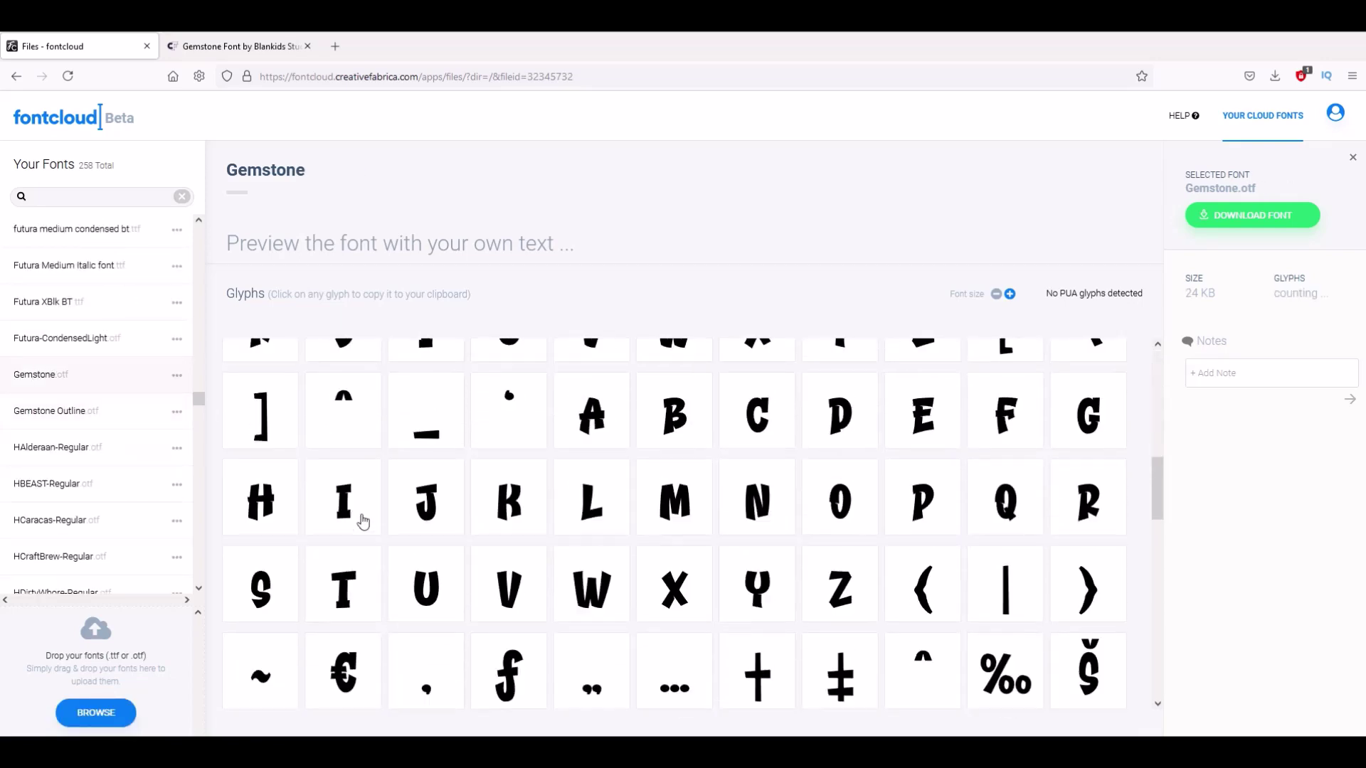
scroll(362, 522, down, 2)
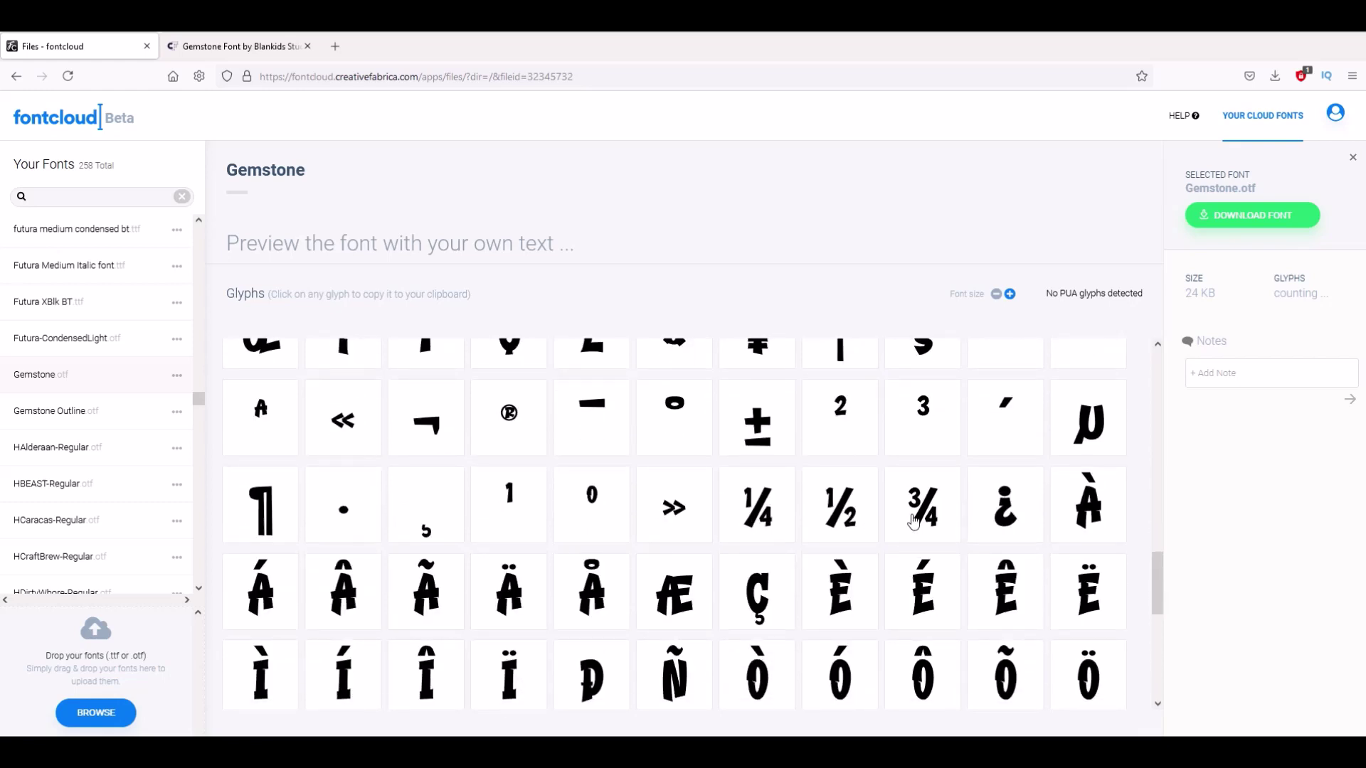
scroll(1017, 541, down, 1)
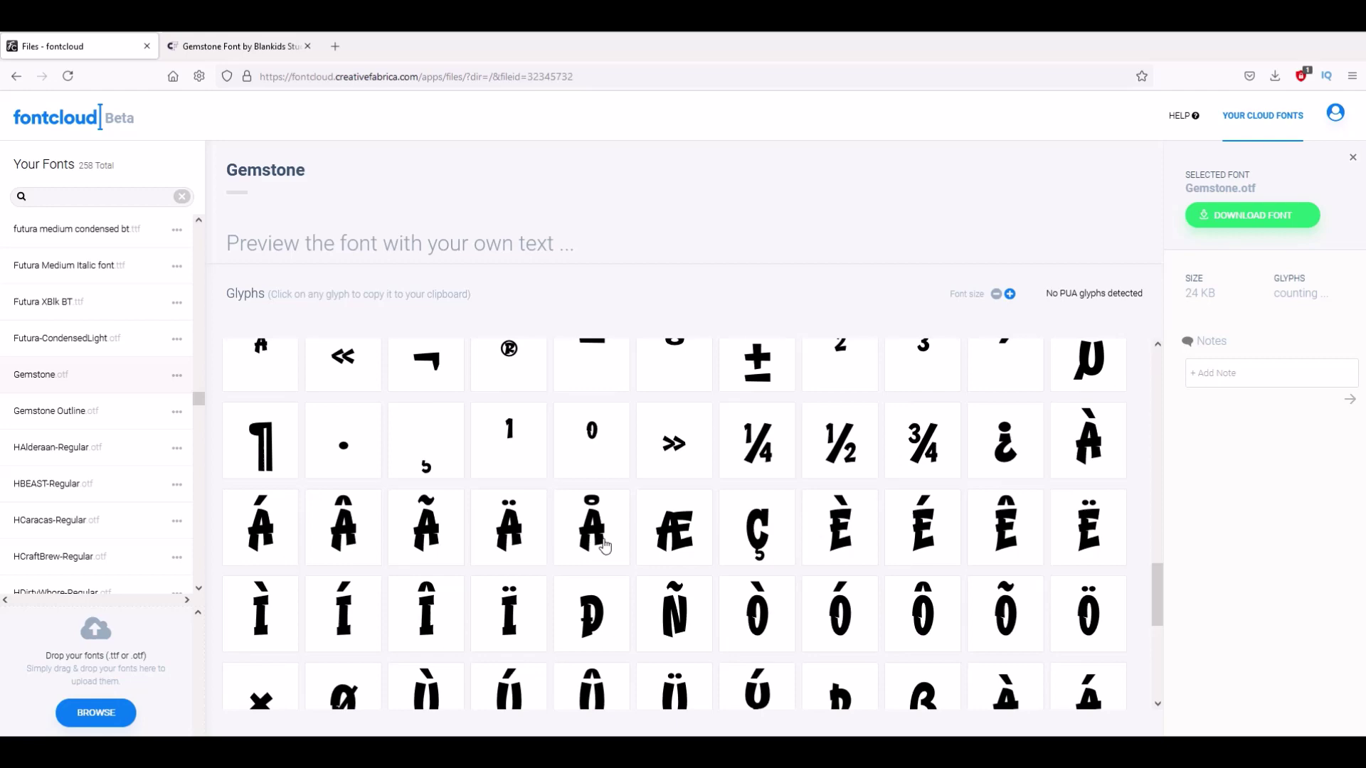
scroll(327, 543, down, 2)
scroll(907, 525, down, 1)
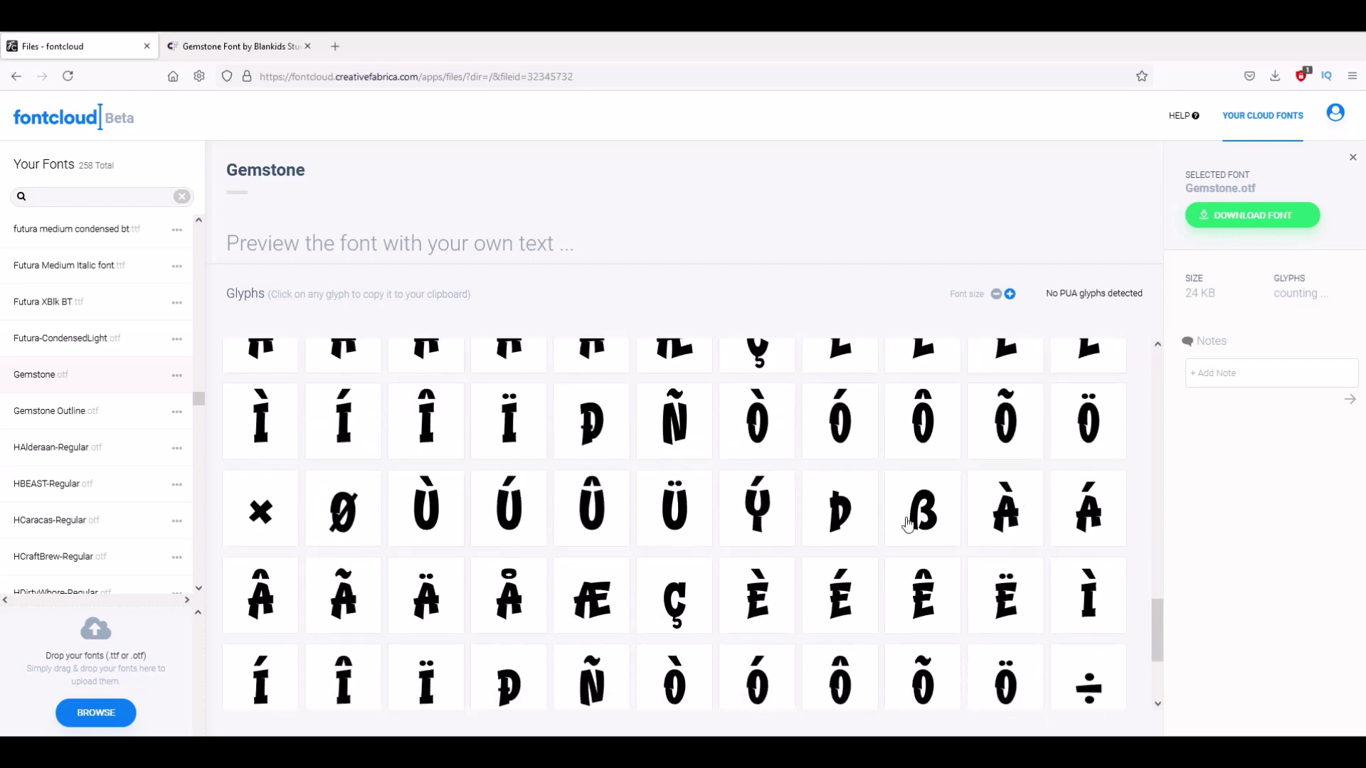
scroll(412, 524, down, 3)
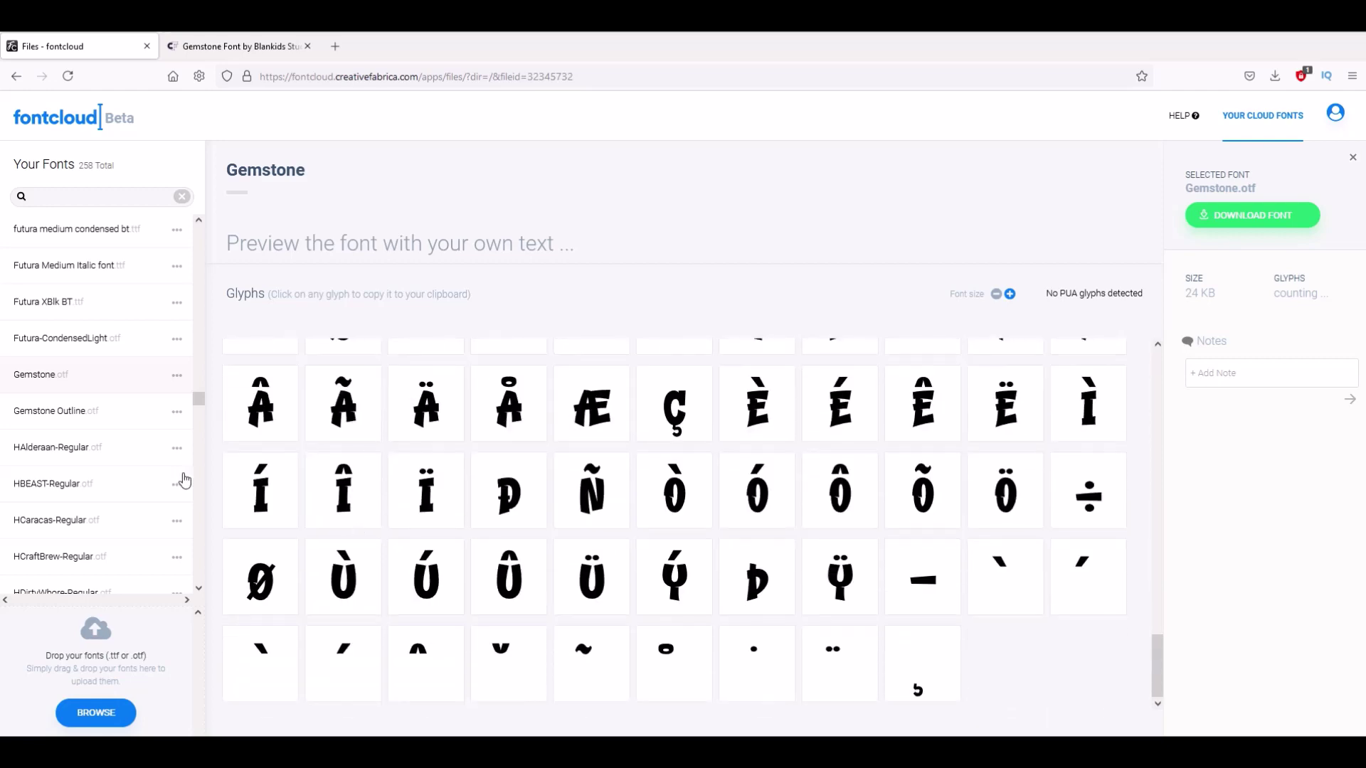
- Switch to Gemstone Outline and scroll through its glyph grid
click(57, 412)
scroll(404, 459, down, 1)
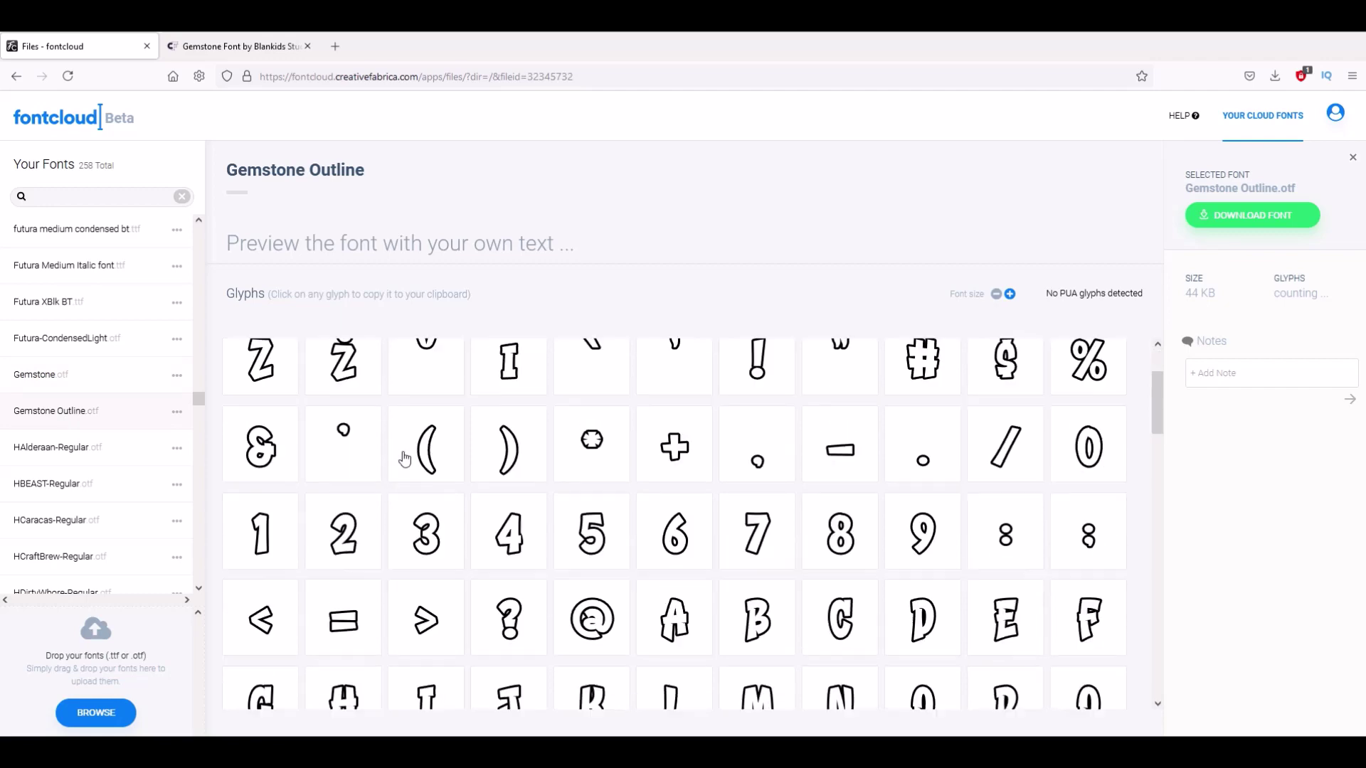
scroll(404, 459, down, 6)
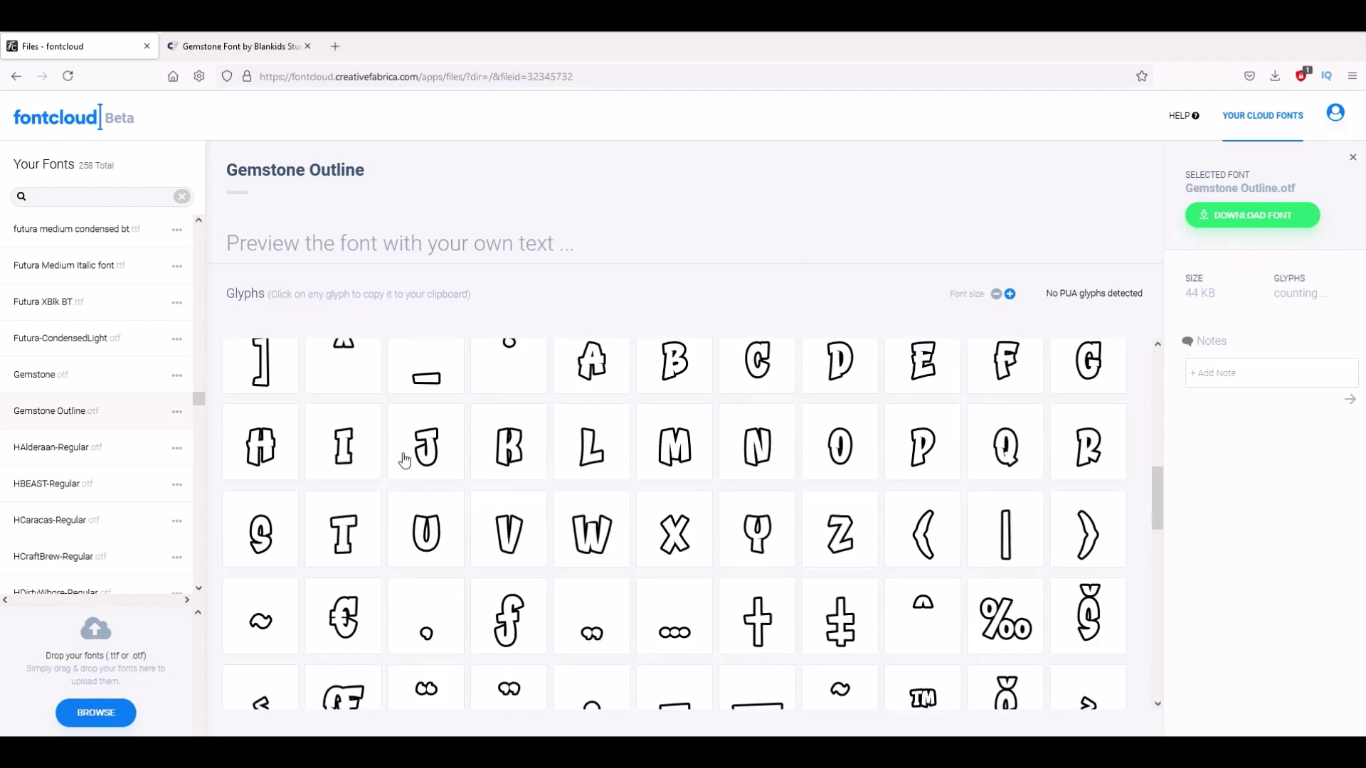
scroll(404, 459, down, 5)
scroll(404, 459, down, 2)
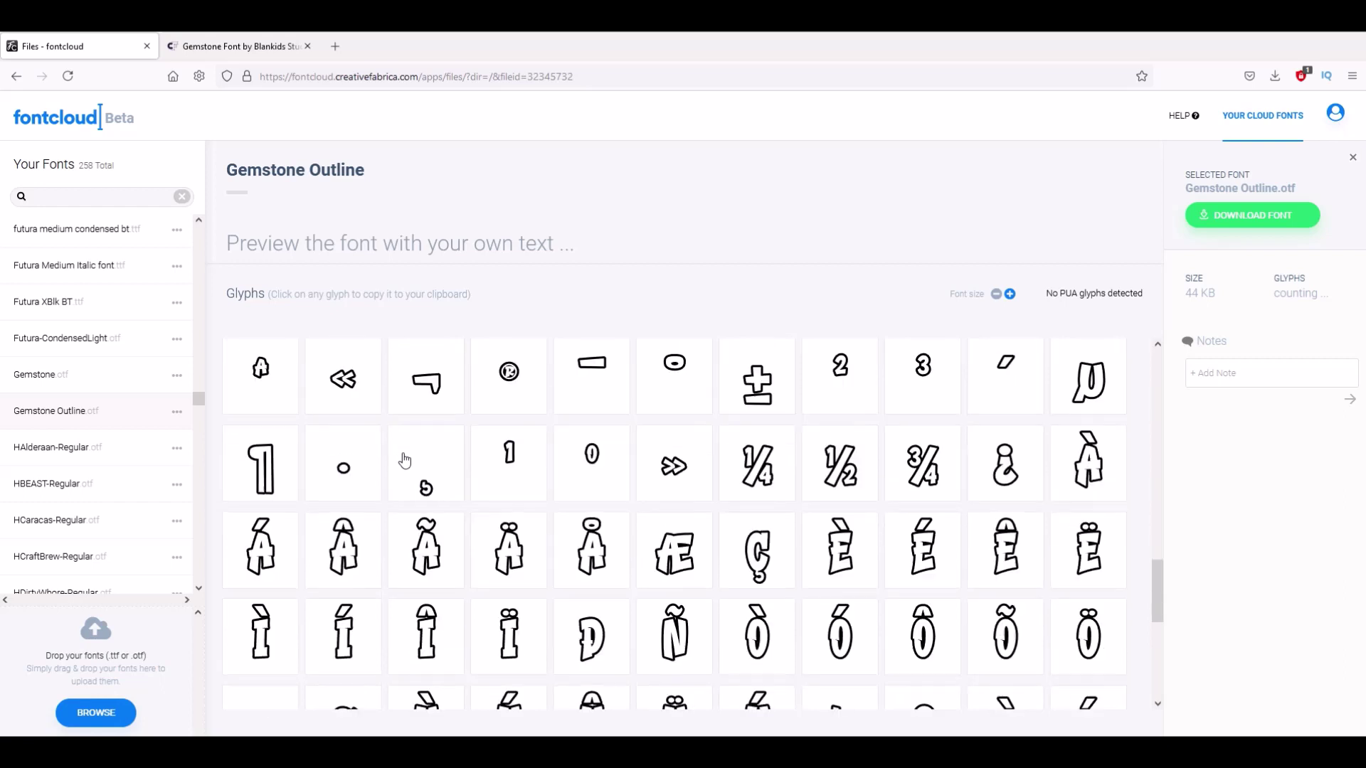
- Paste the copied Ã glyph into Notepad, set font size 72, and add four more Ã
click(417, 526)
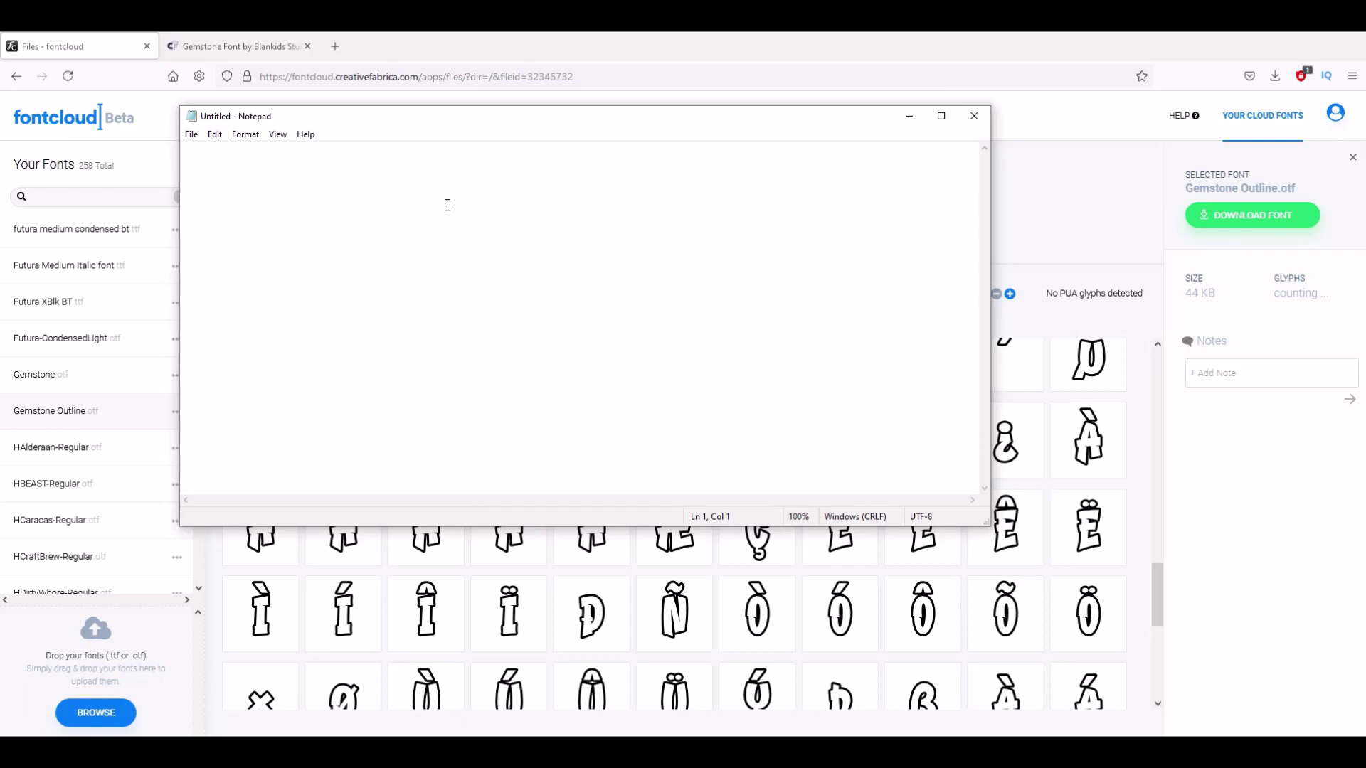
key(ctrl+v)
click(245, 135)
click(254, 165)
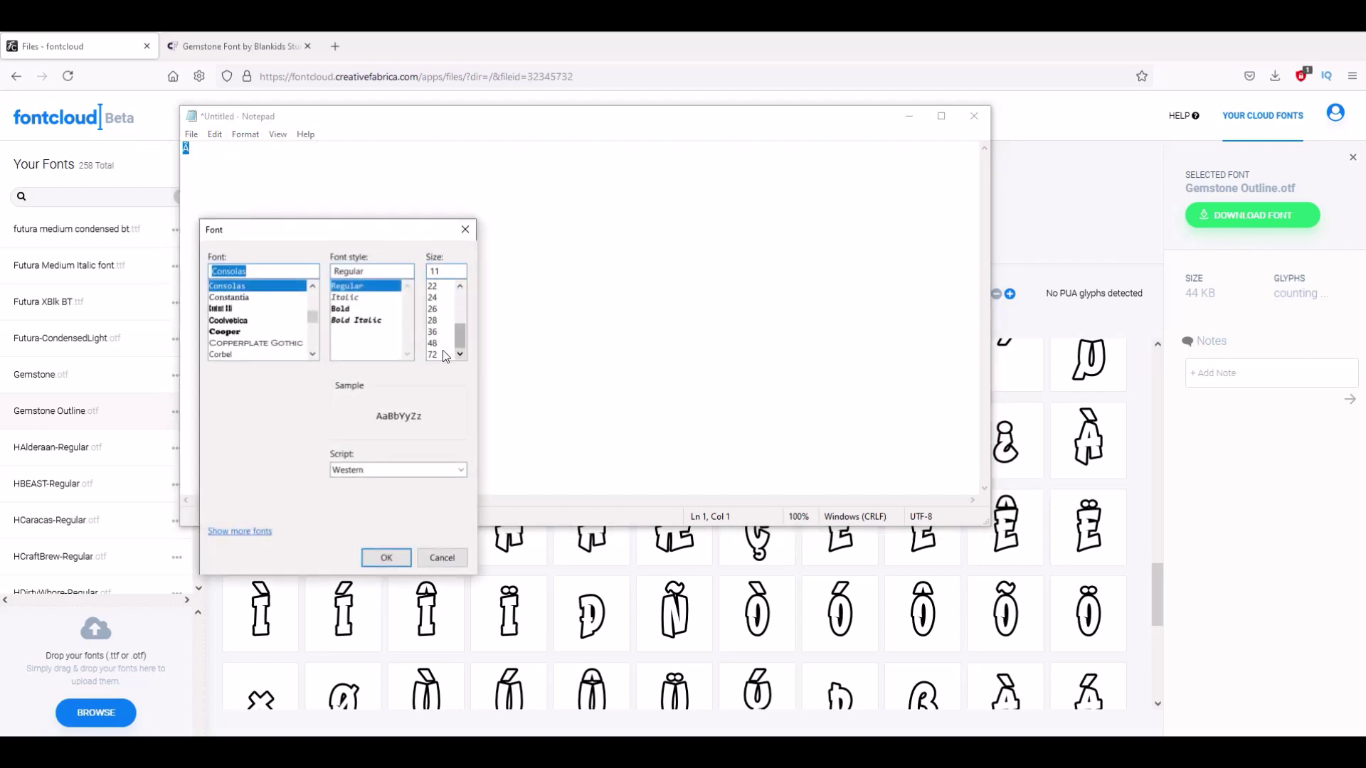
click(441, 354)
click(375, 558)
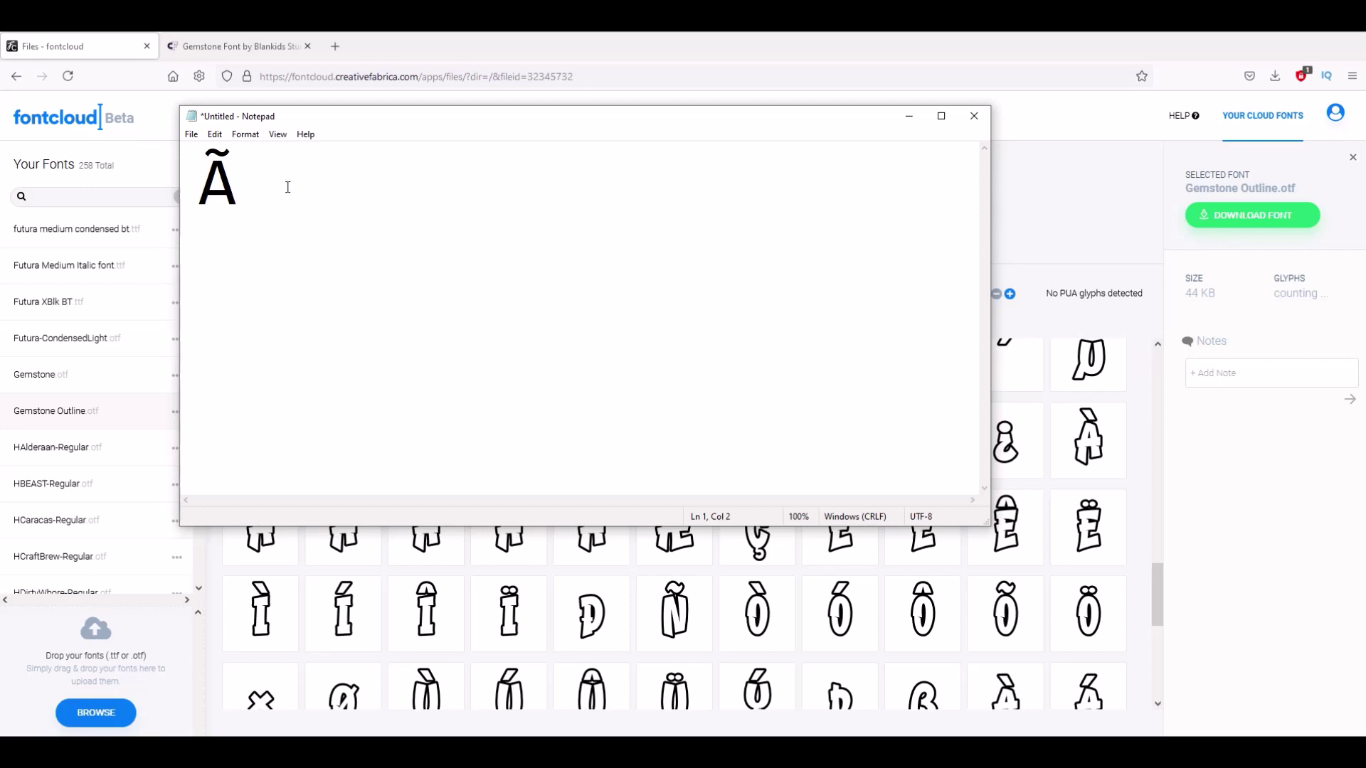
text(ÃÃÃÃ)
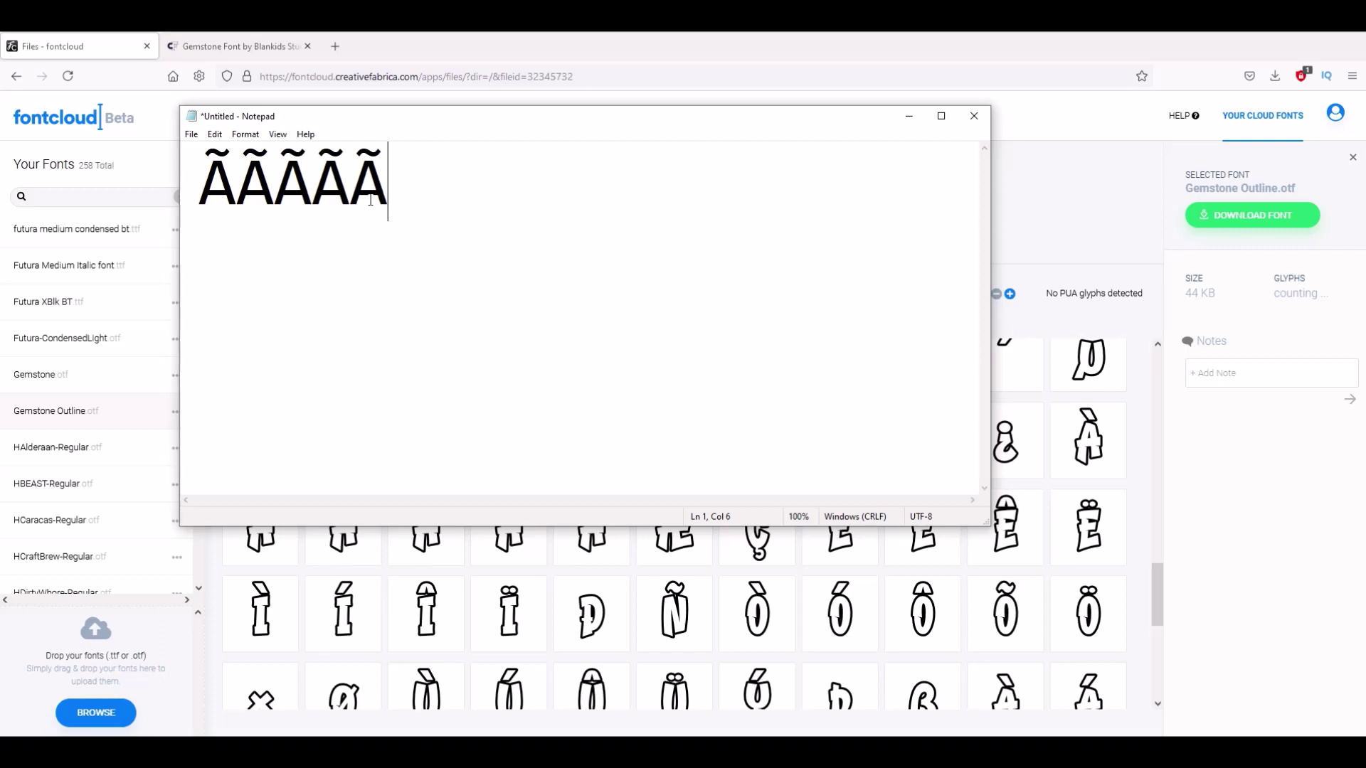
- Switch the five selected Ã characters in Notepad to the Gemstone font via Format > Font
drag(385, 194, 171, 193)
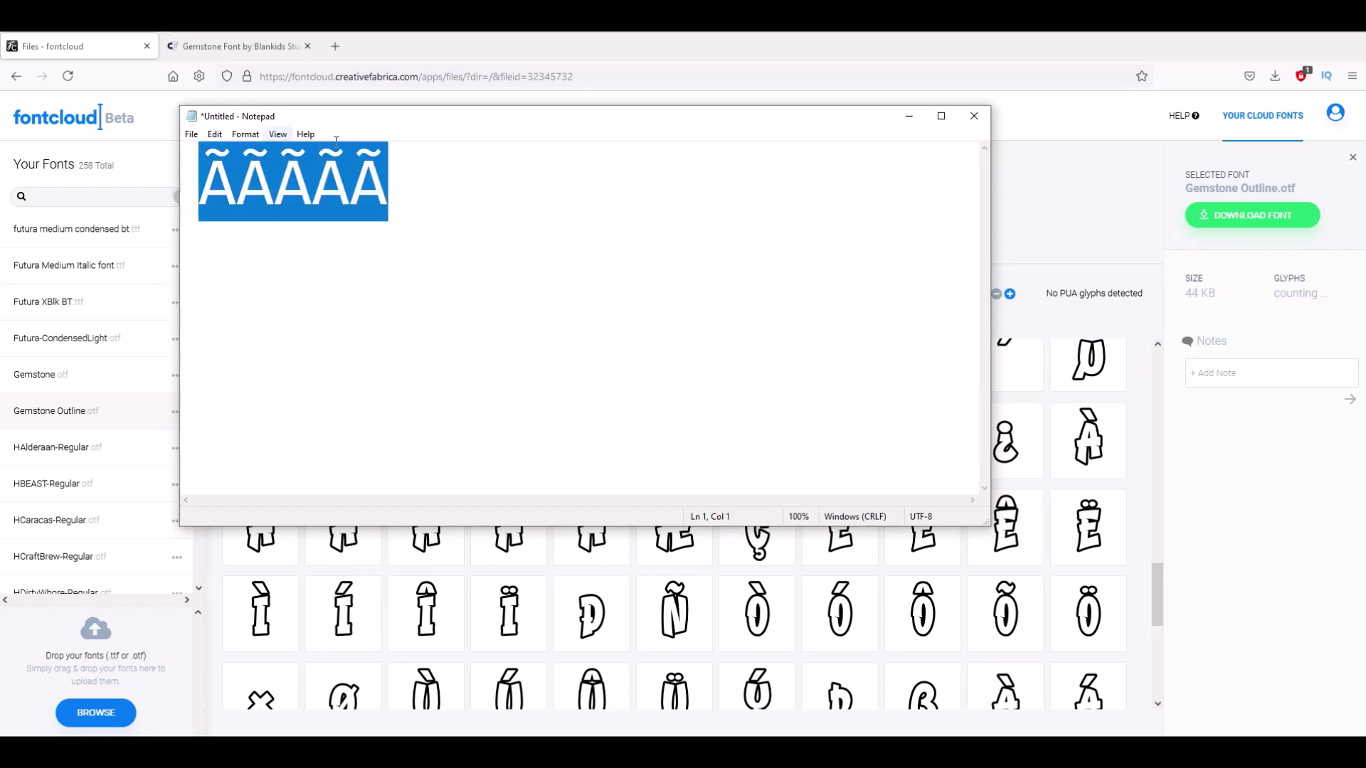
click(246, 135)
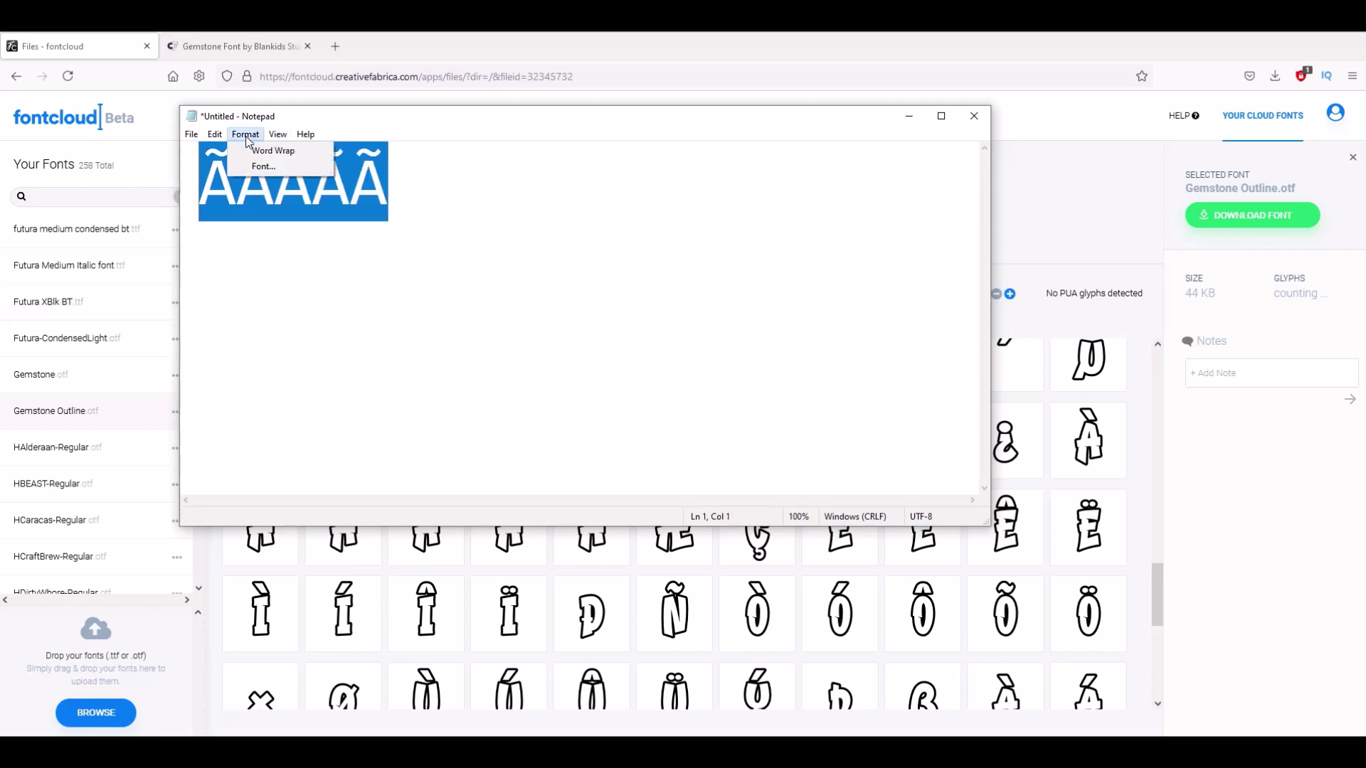
click(251, 166)
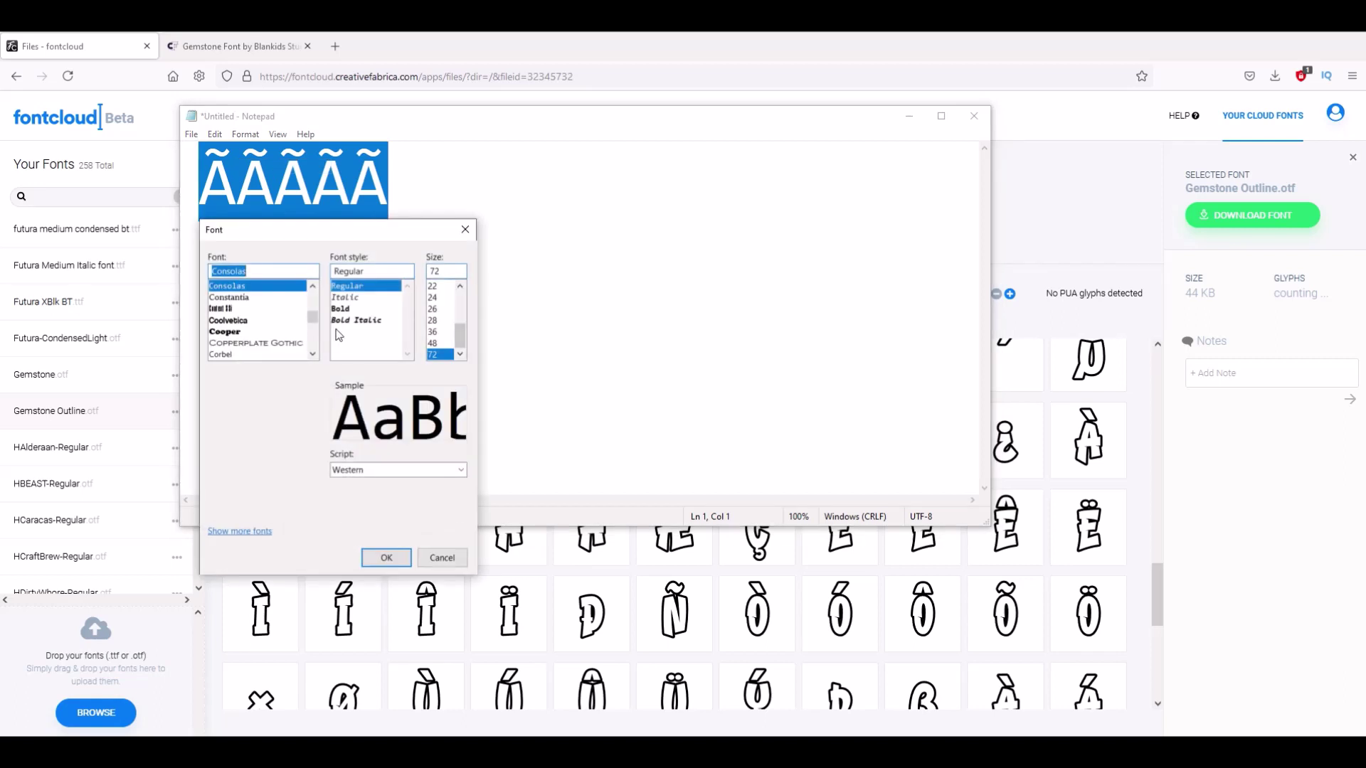
mouse_move(312, 318)
mouse_down()
mouse_move(317, 334)
mouse_move(312, 313)
mouse_move(296, 333)
mouse_up()
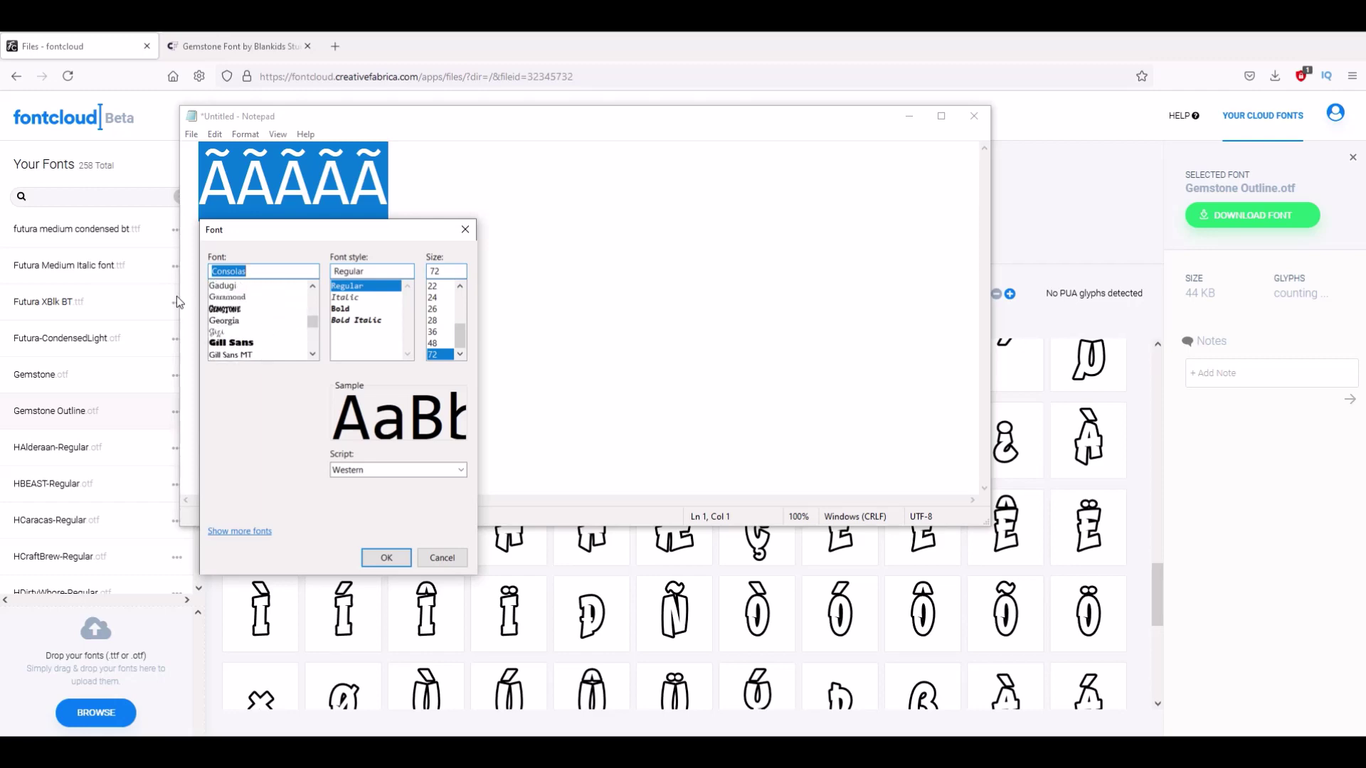
click(228, 310)
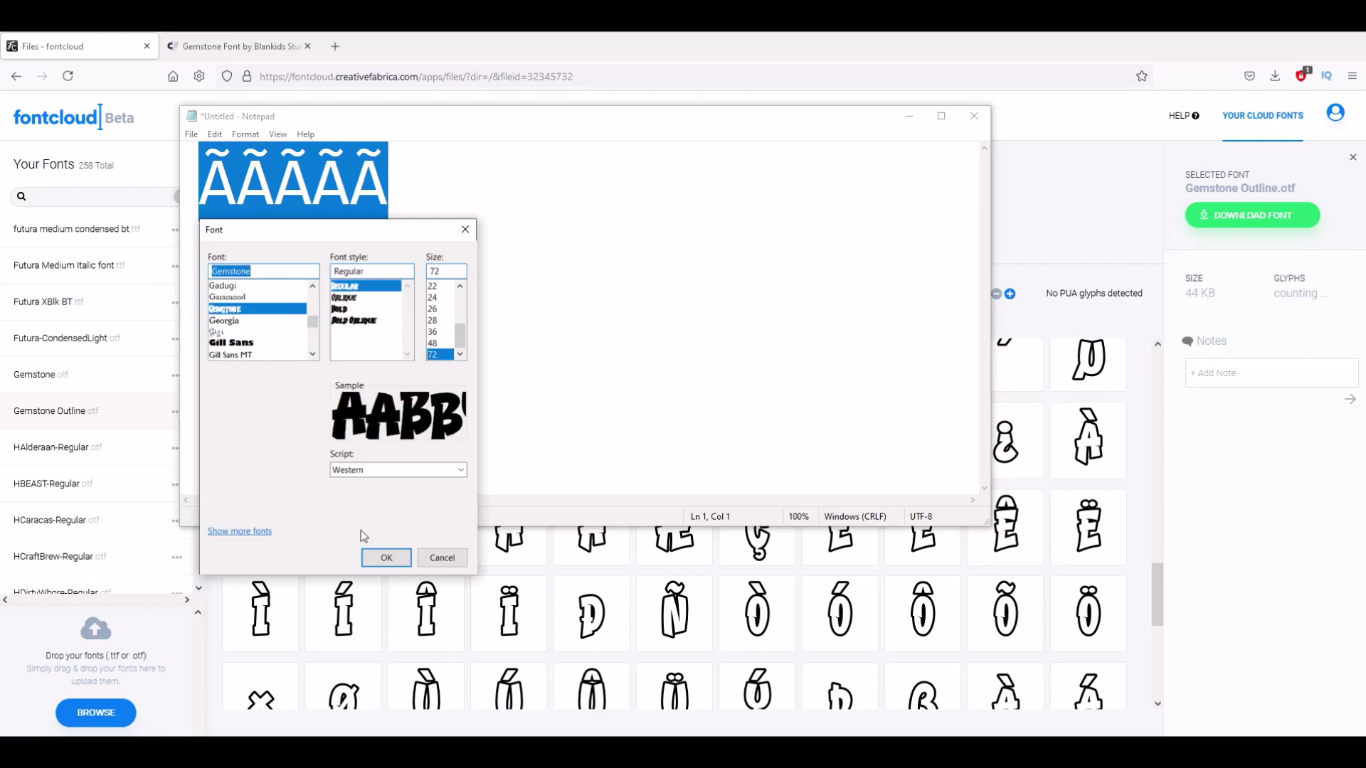
click(377, 558)
click(363, 399)
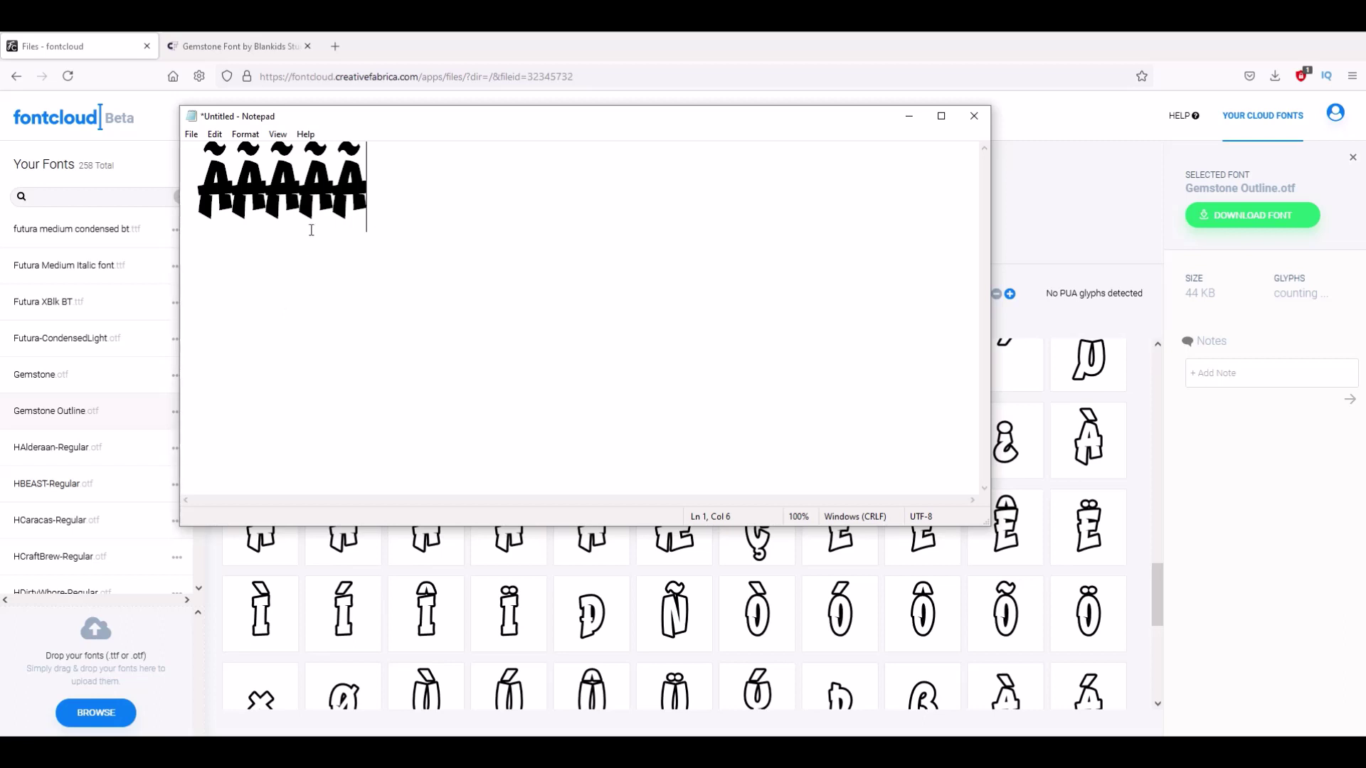
- Back in Fontcloud, set the font detail preview text to 'zen watercooler'
click(1024, 240)
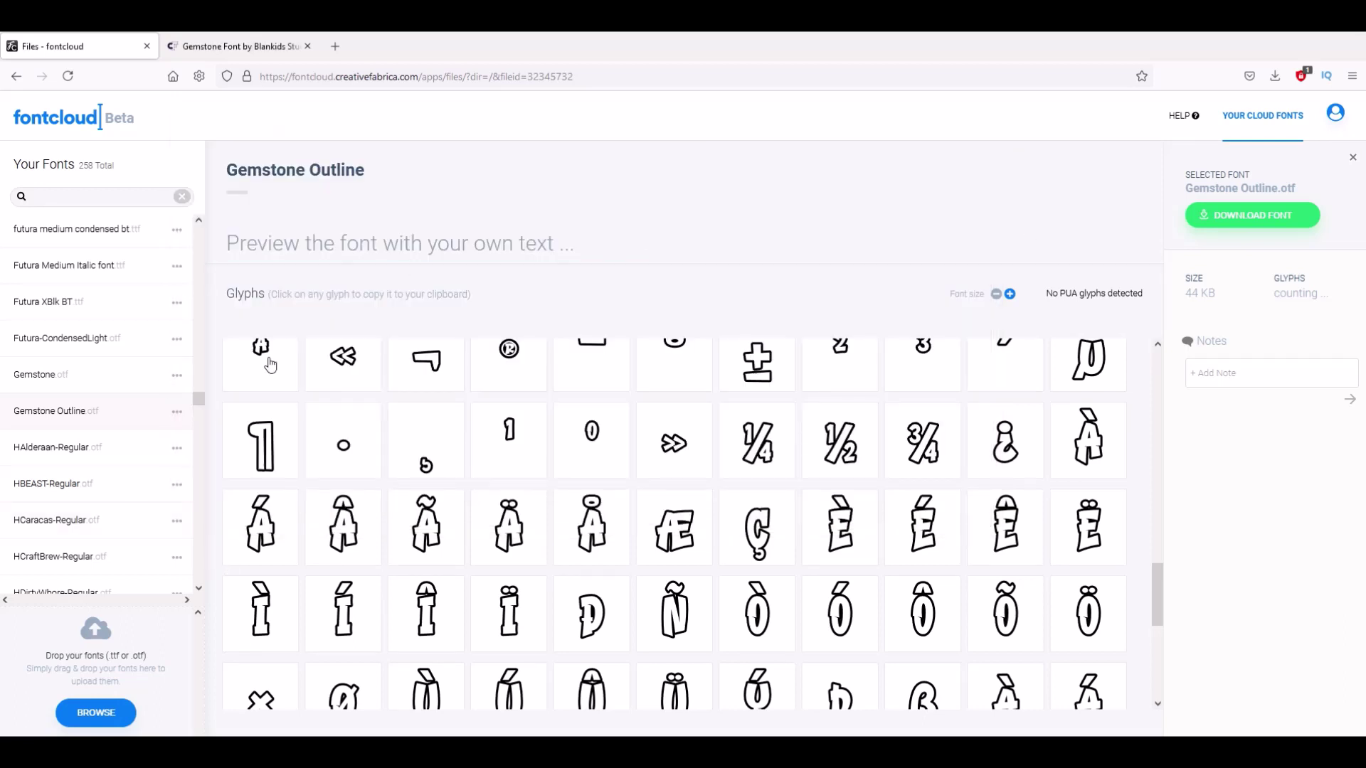
click(286, 246)
text(zen )
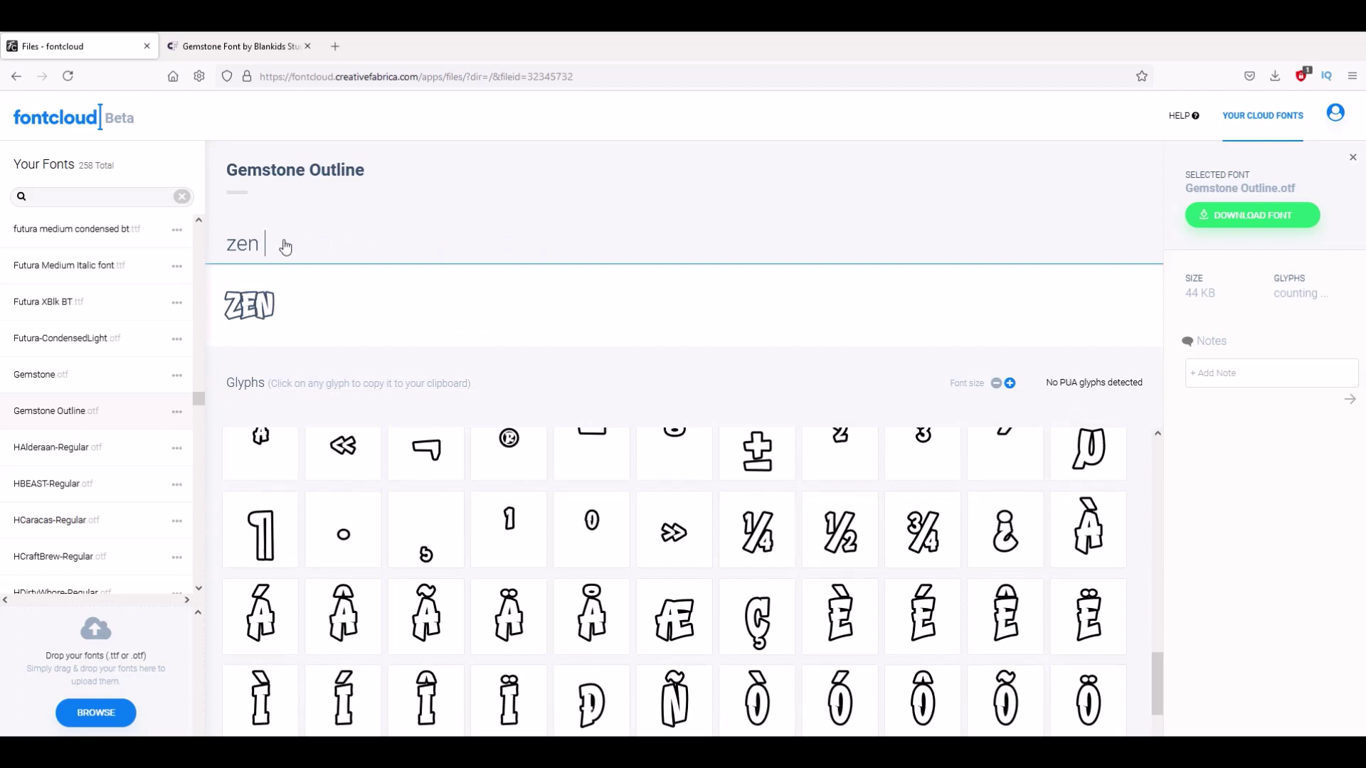
text(watercooler)
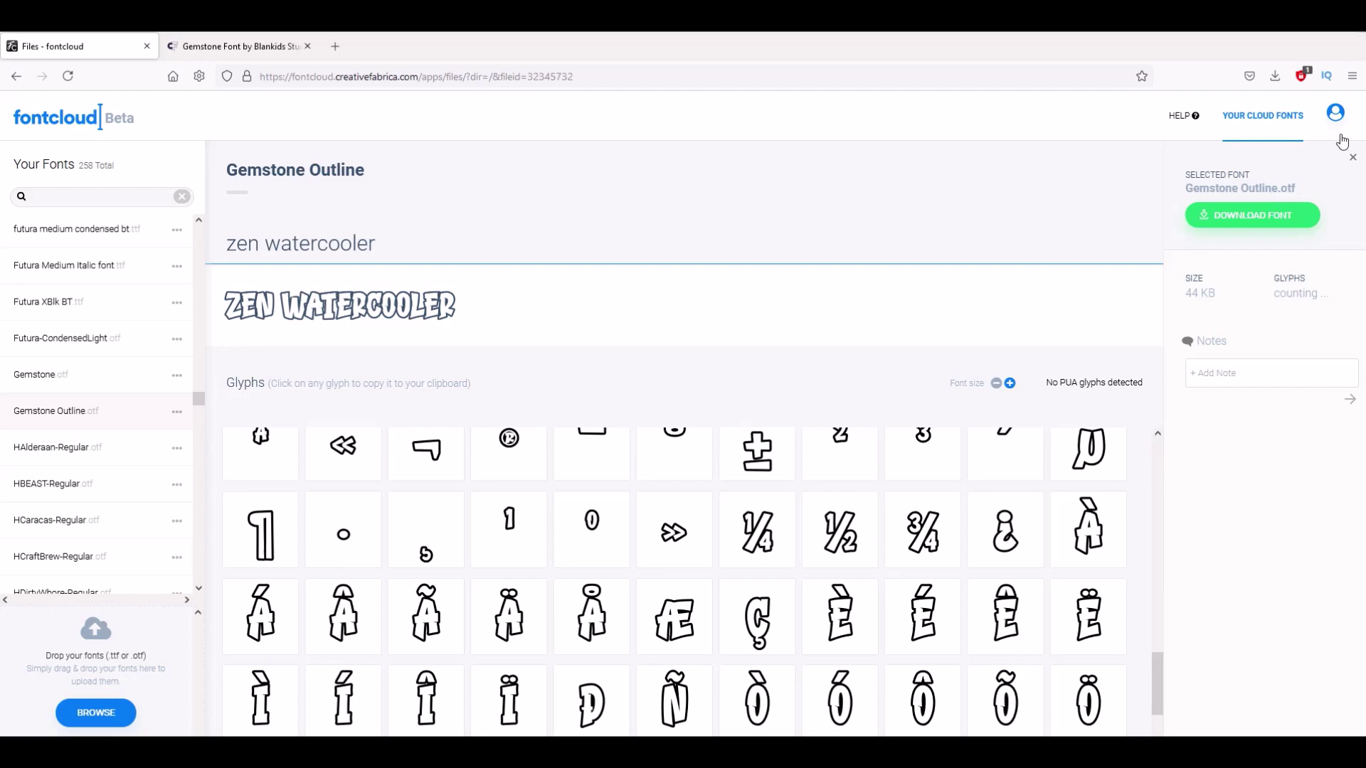
- Return to the font library and replace its preview text with 'phrase happy new year'
click(1352, 160)
scroll(408, 355, up, 15)
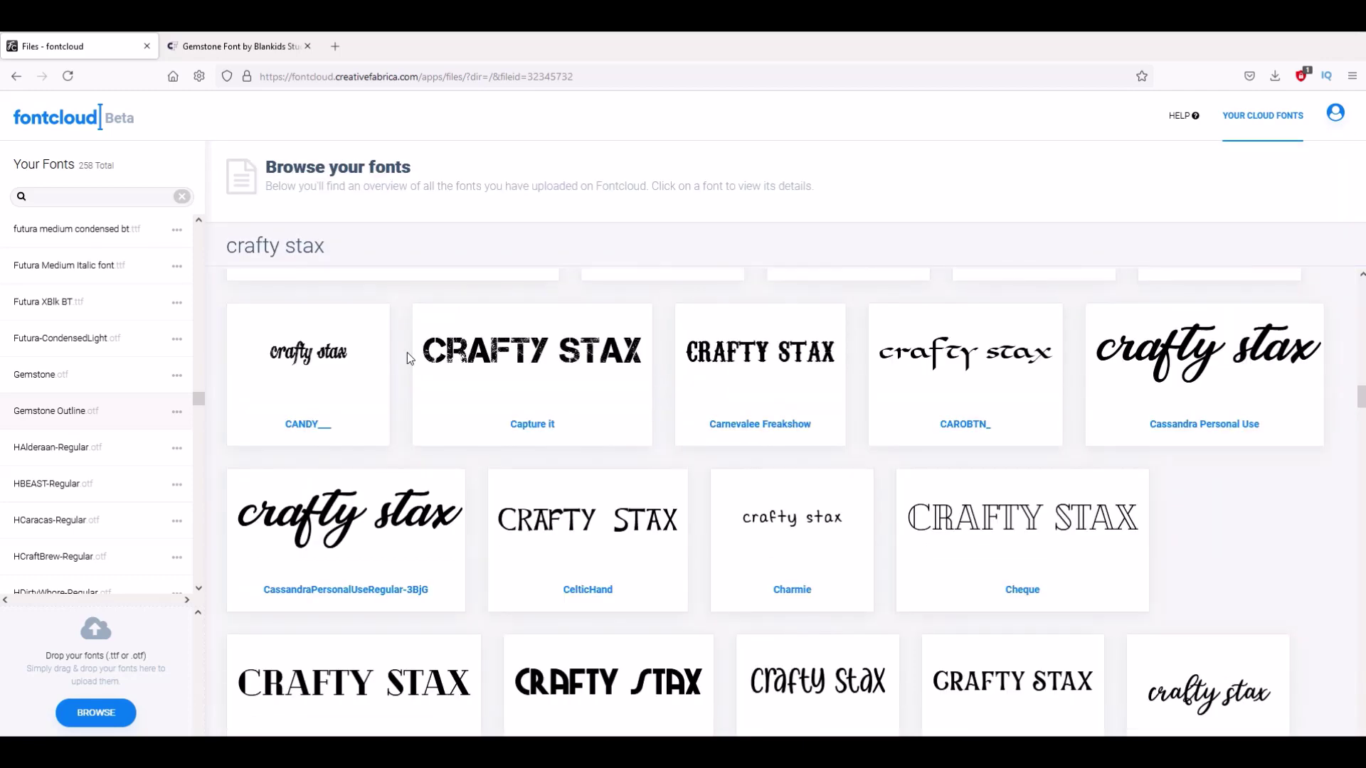
key(ctrl+a)
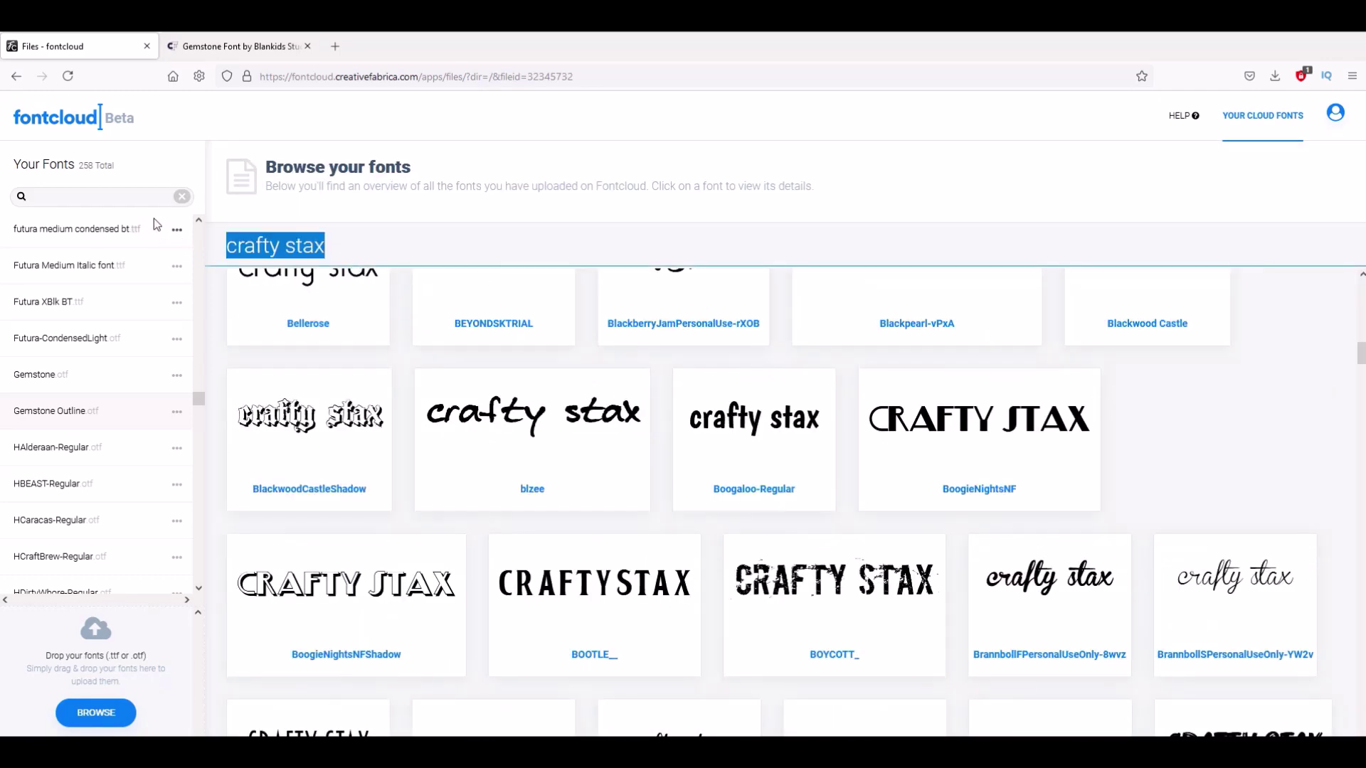
text(pre)
key(BackSpace)
key(BackSpace)
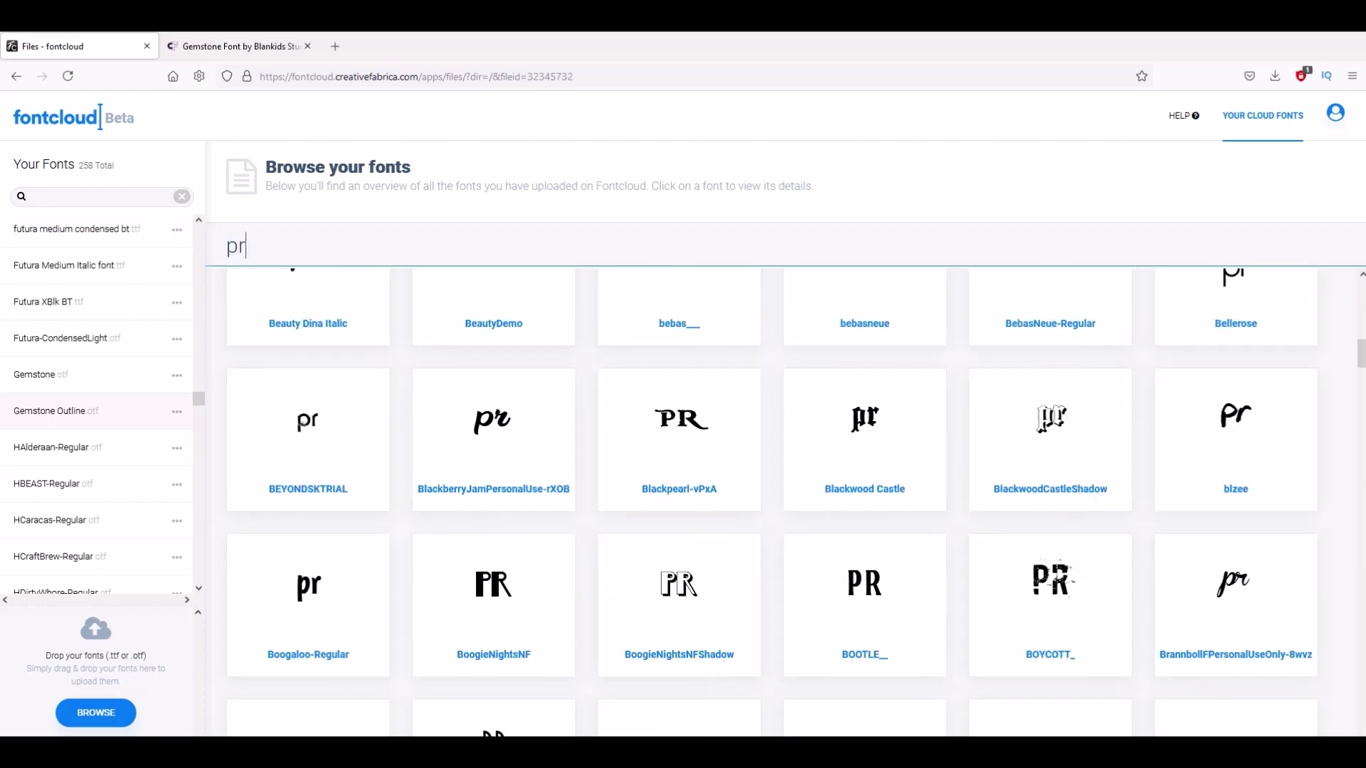
text(hras)
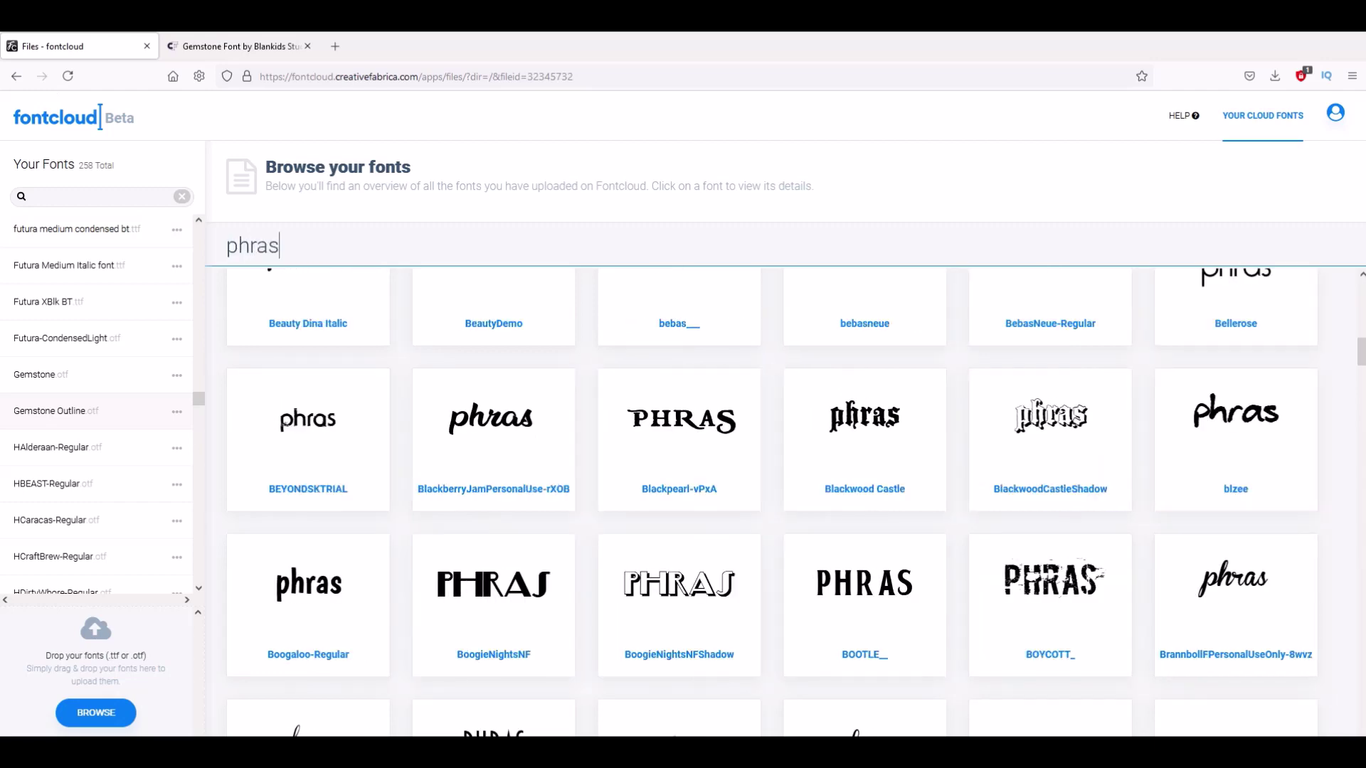
text(e happy new year)
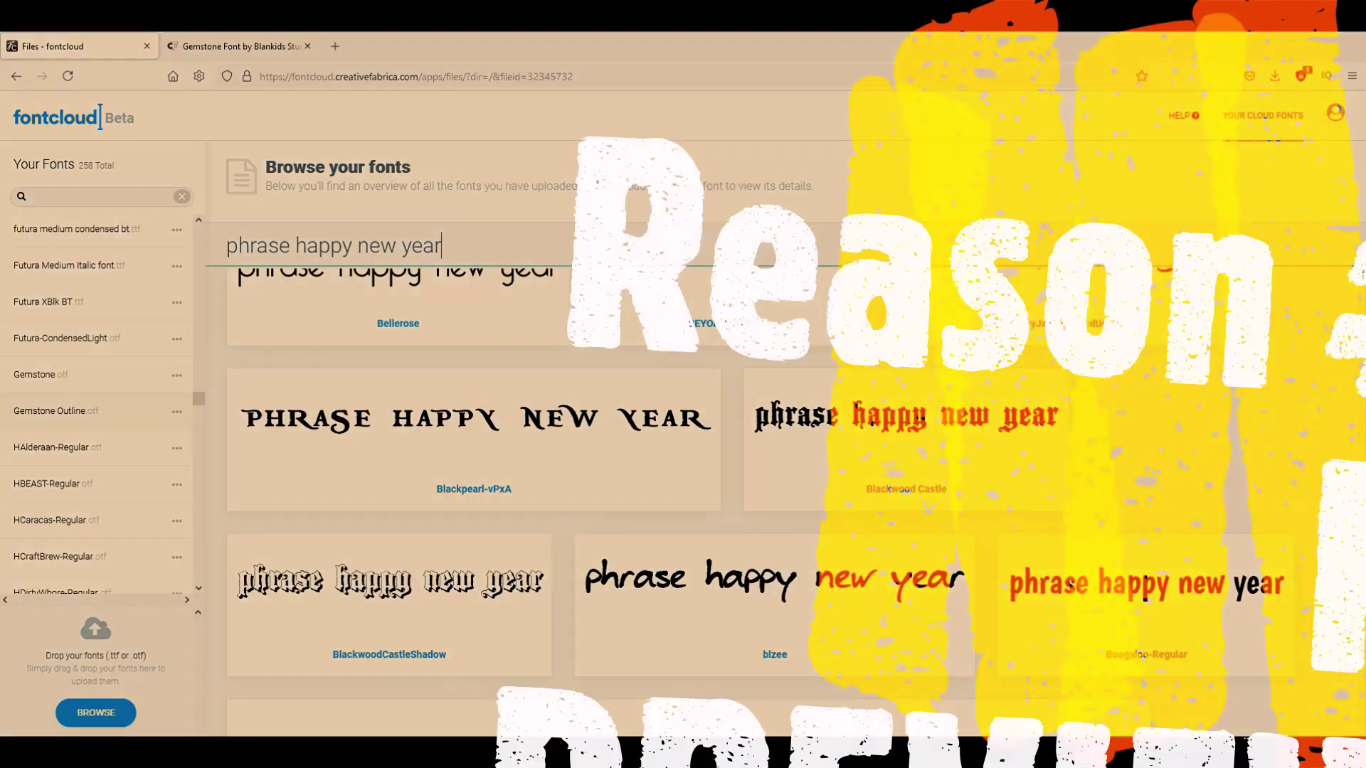
scroll(313, 443, down, 5)
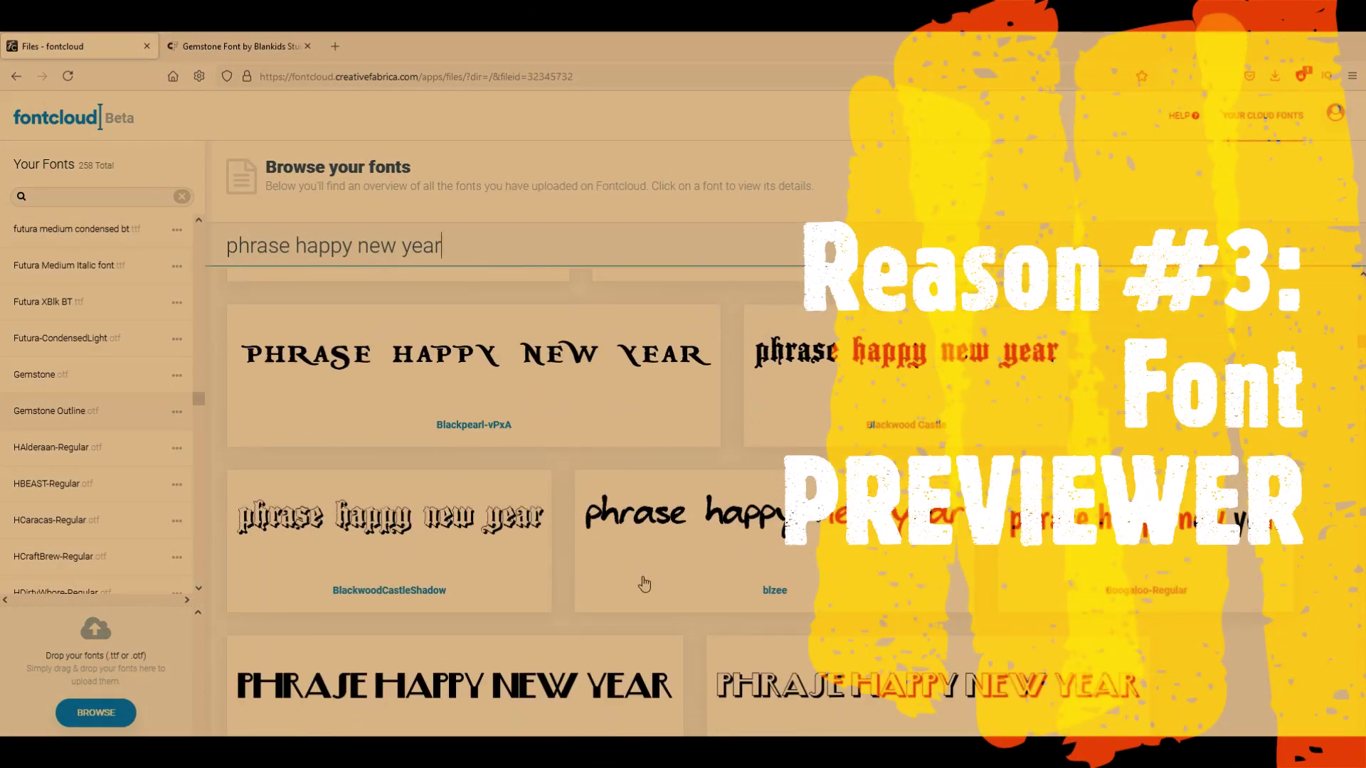
scroll(401, 387, up, 10)
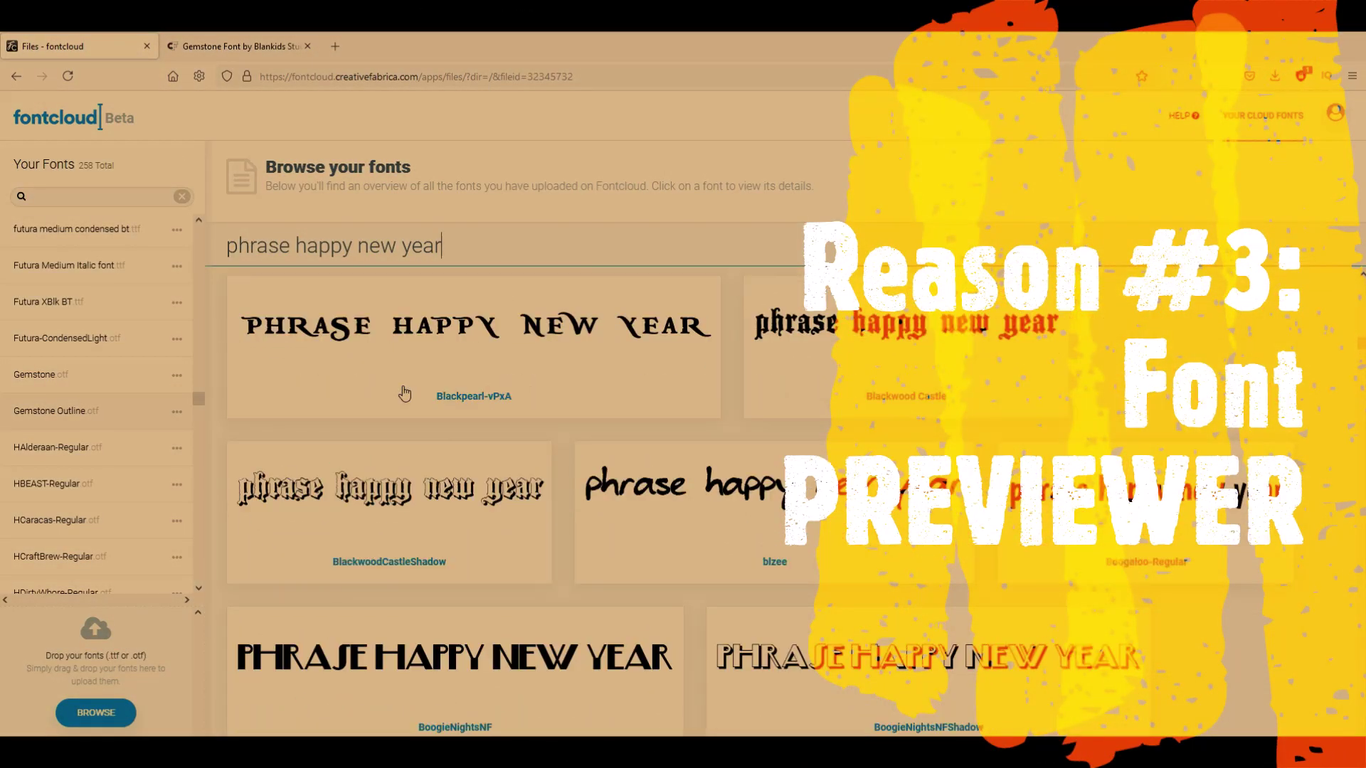
scroll(73, 361, down, 3)
scroll(73, 361, down, 5)
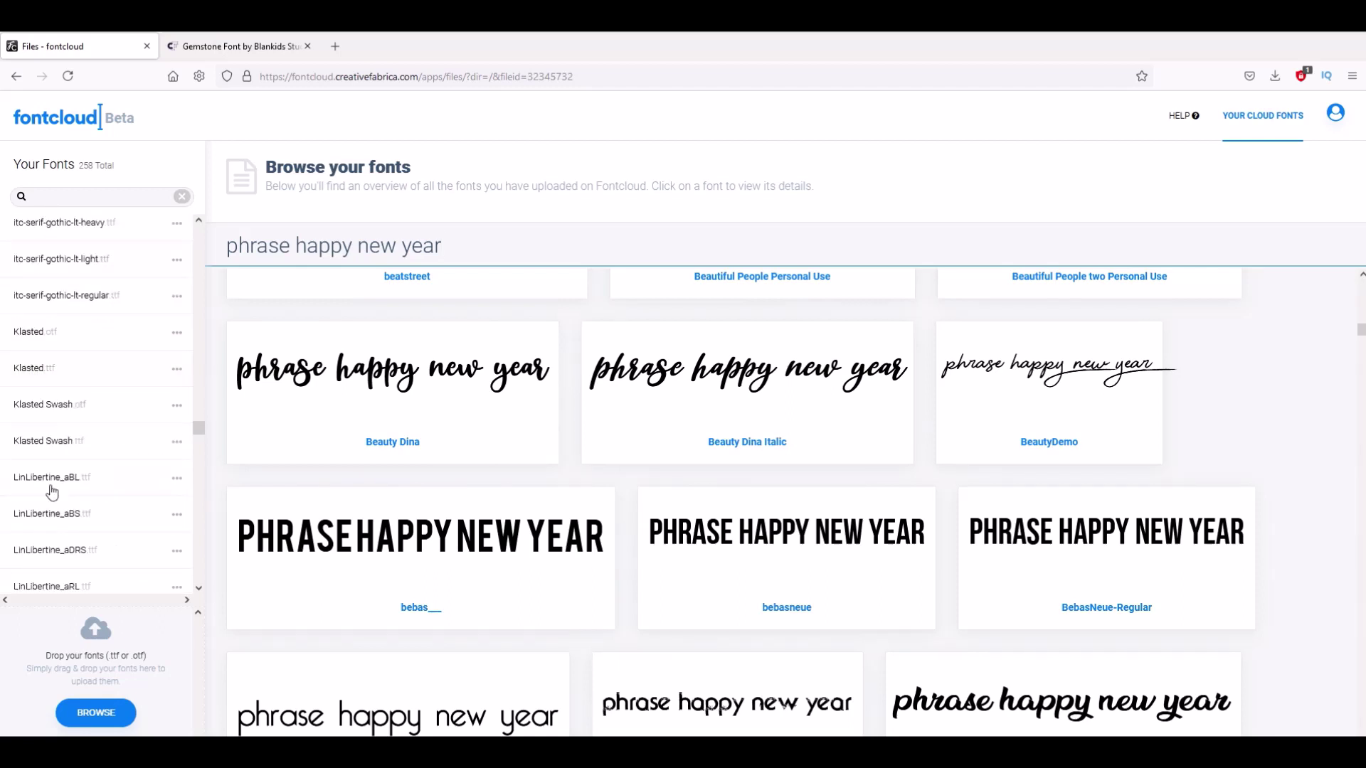
- Preview Klasted, itc-serif-gothic-lt-regular and itc-serif-gothic-lt-light, then go back to the Gemstone Font tab
click(31, 368)
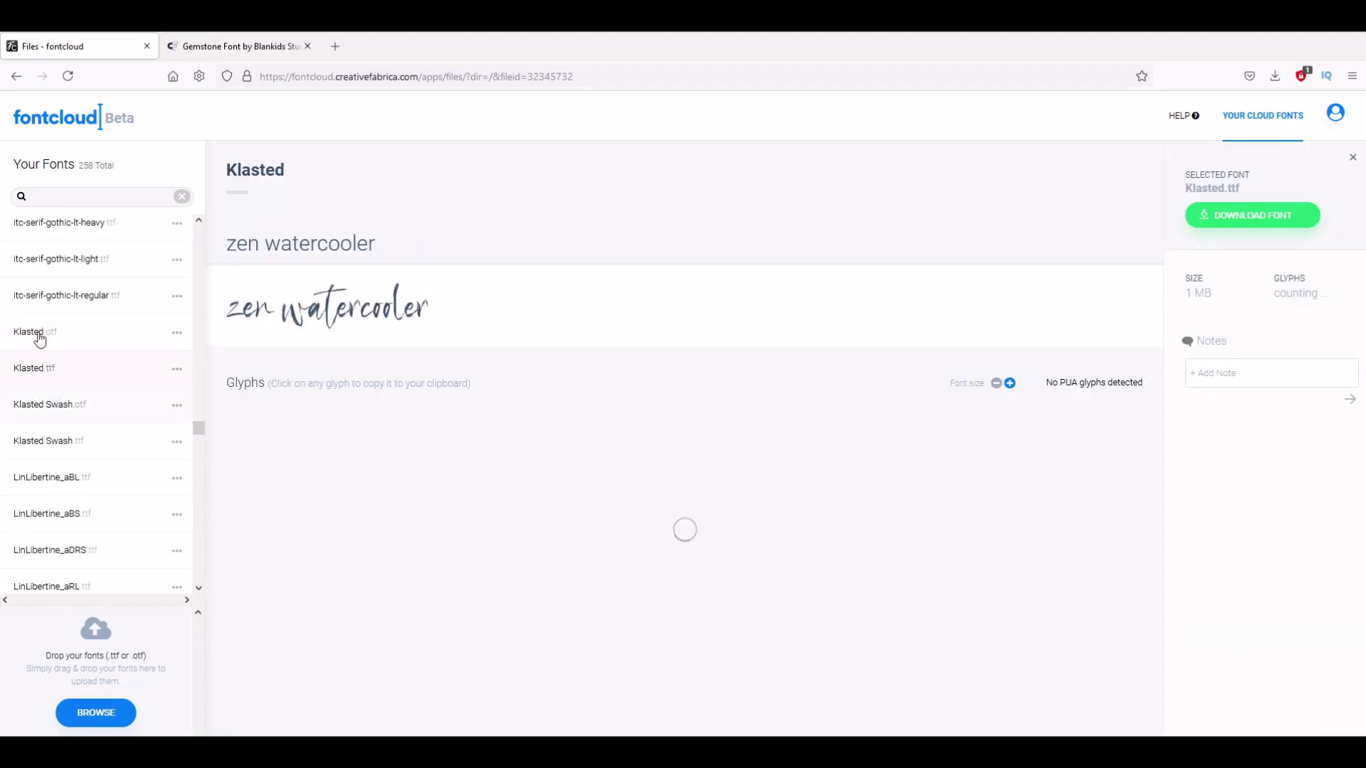
click(44, 302)
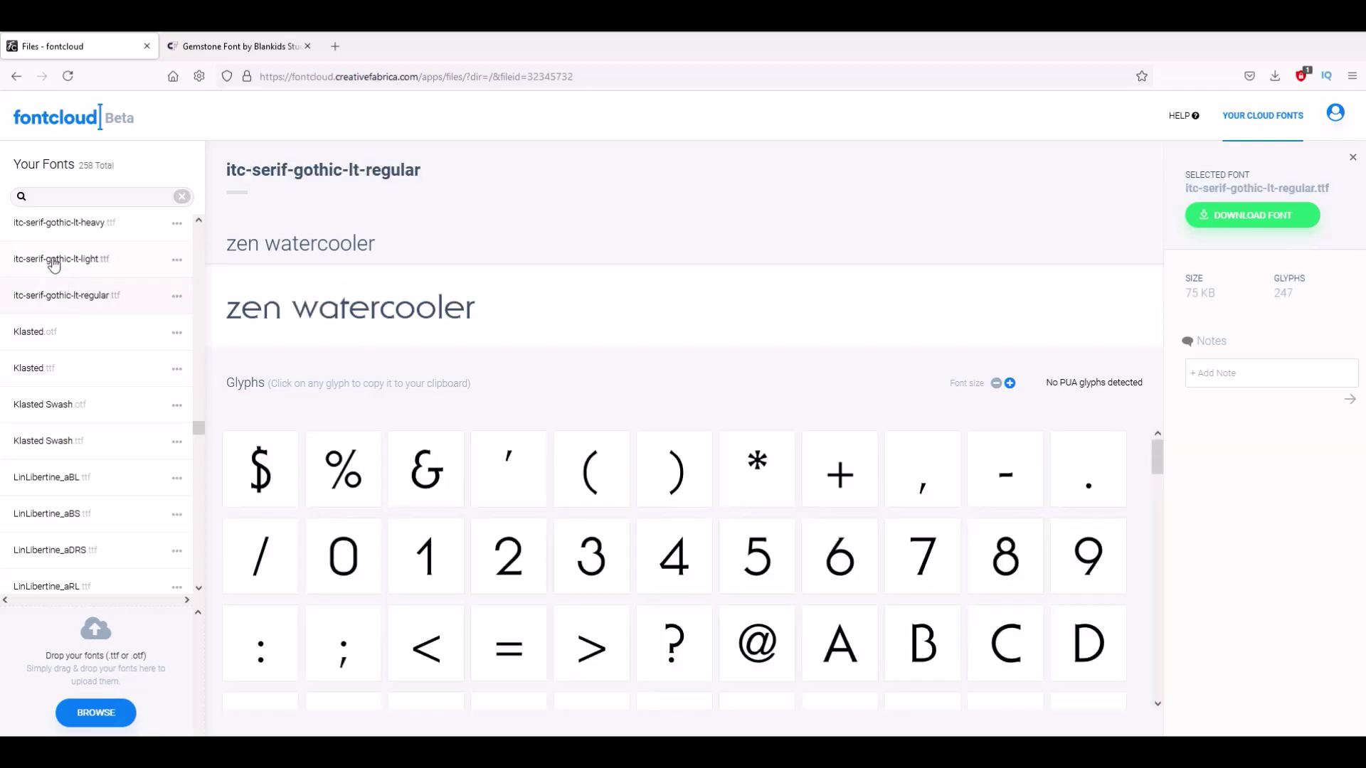
click(51, 262)
scroll(418, 527, down, 6)
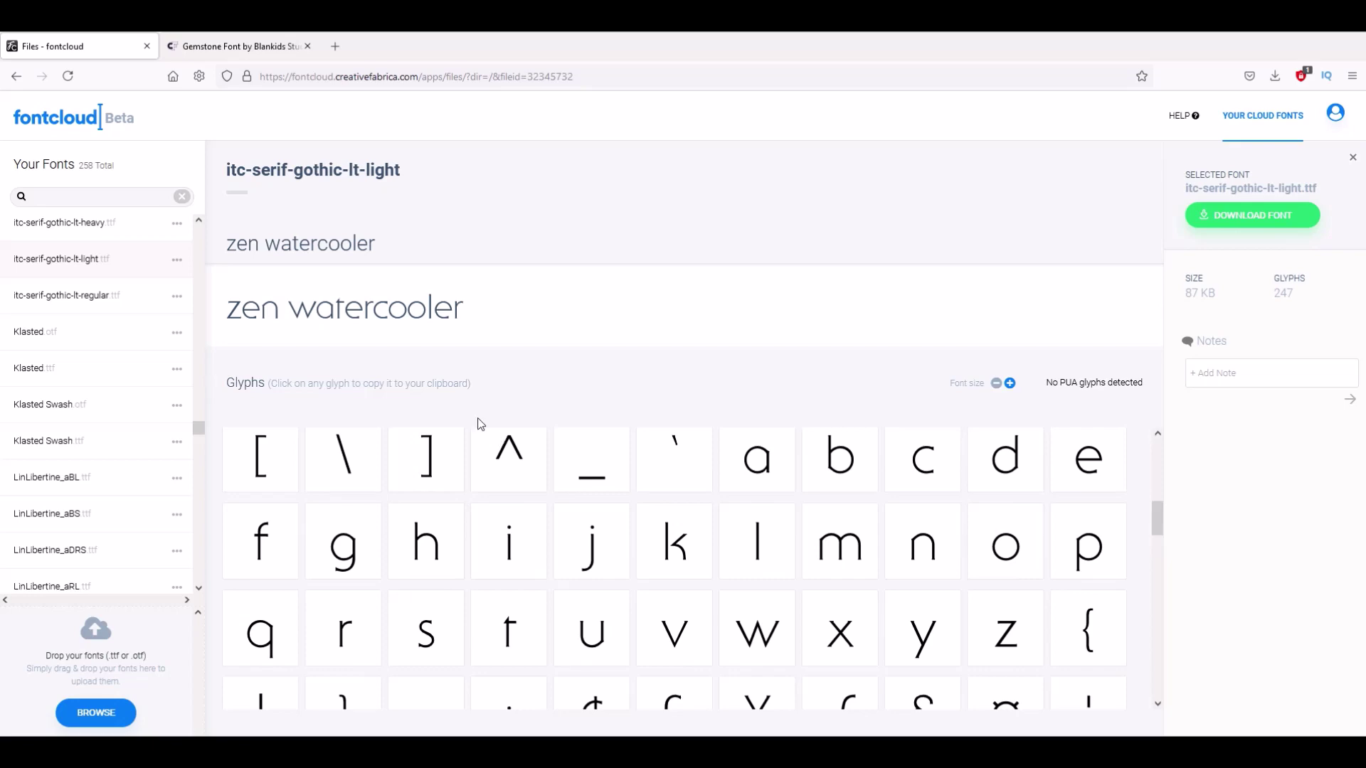
click(235, 46)
mouse_move(195, 166)
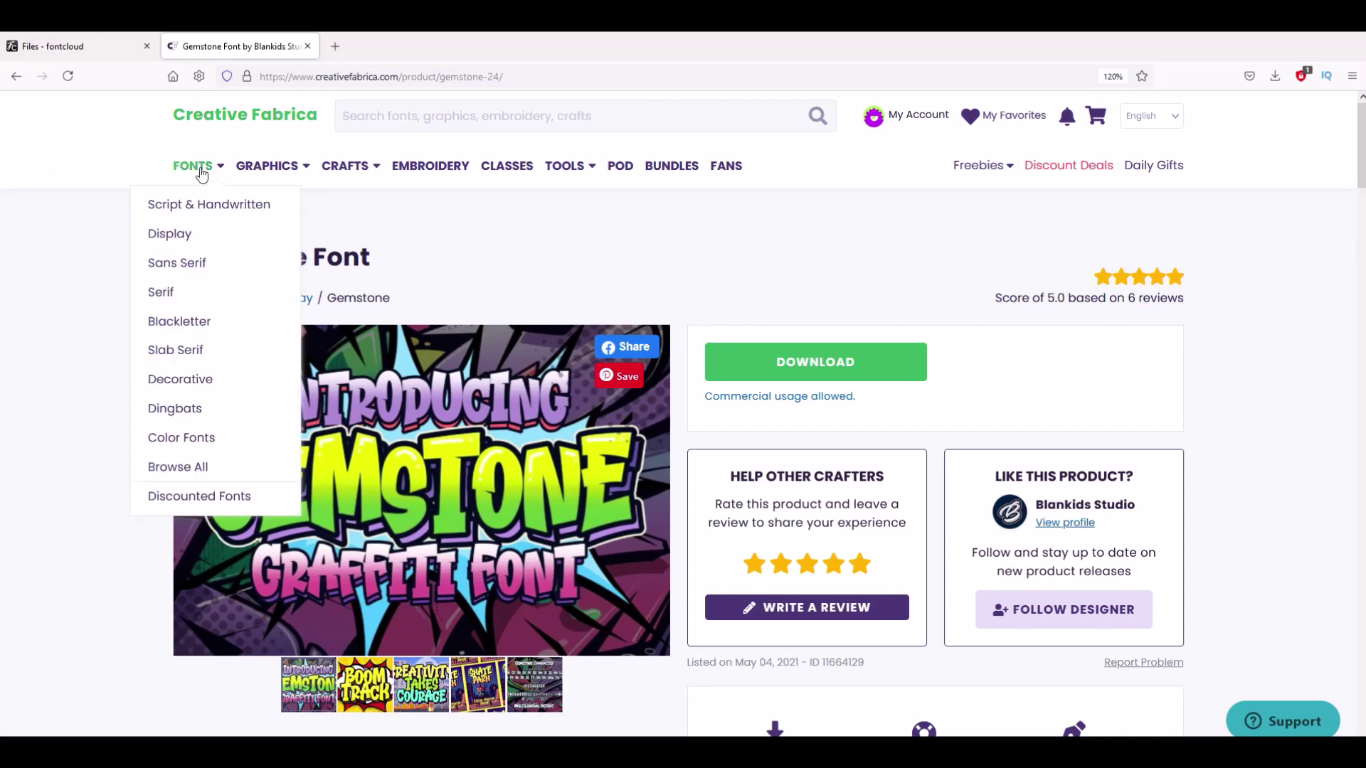
- Leave the Gemstone Font page and return to the Fontcloud itc-serif-gothic-lt-light details
mouse_move(258, 173)
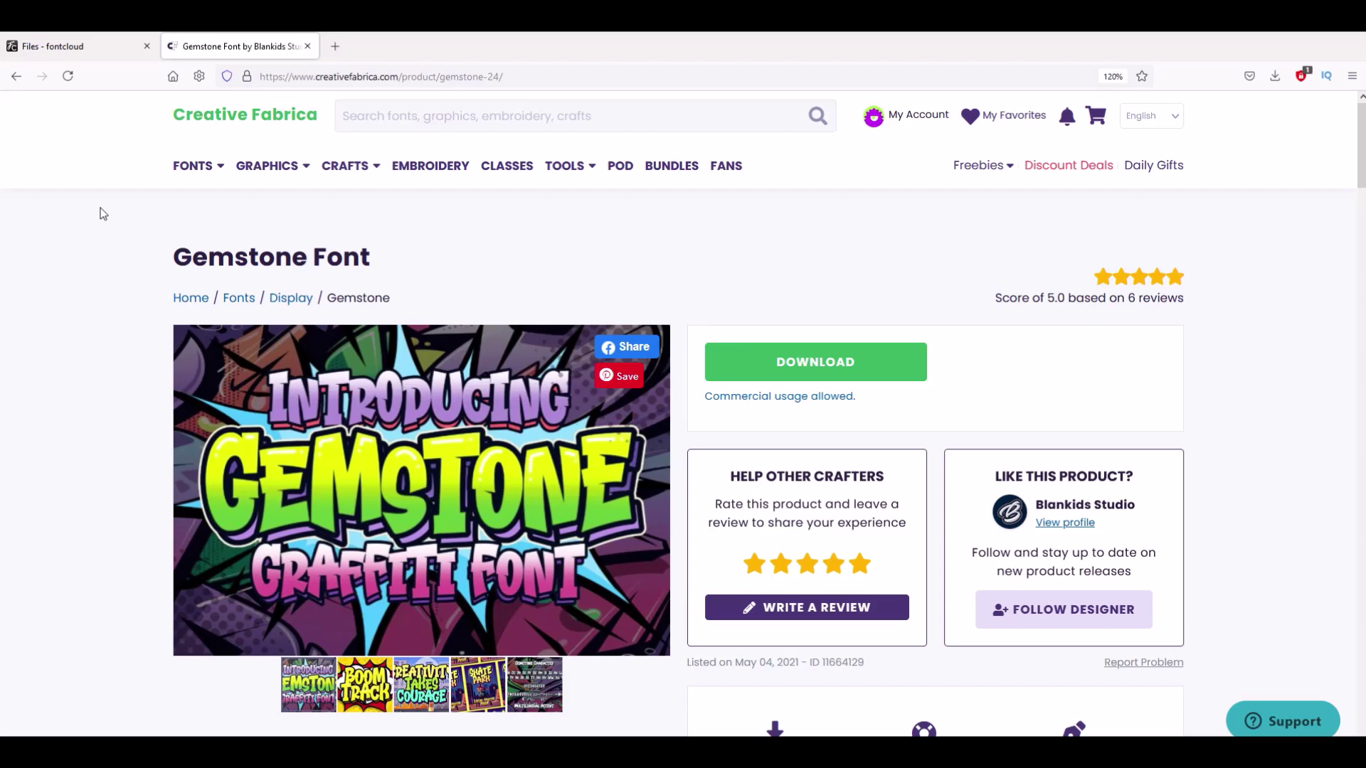
click(76, 48)
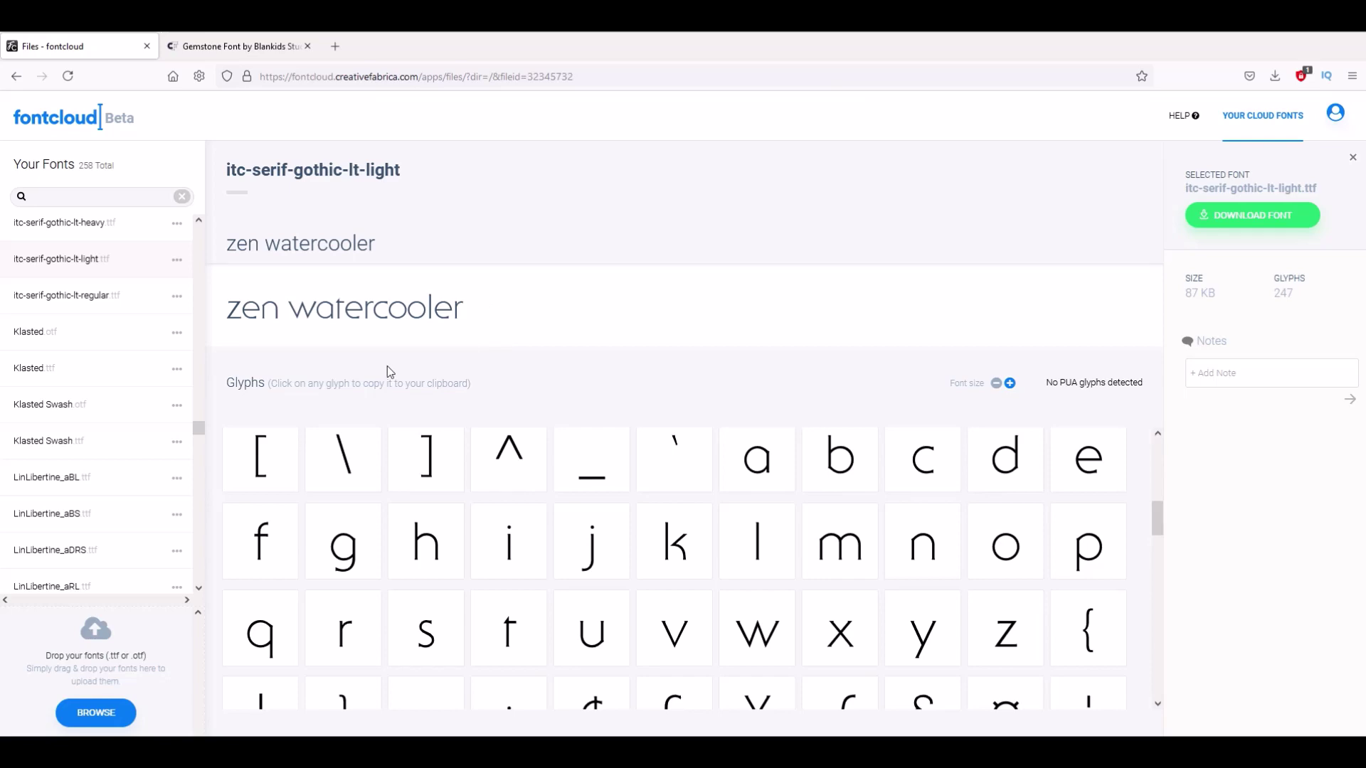
- Copy a special symbol from the itc-serif-gothic-lt-light glyph grid to the clipboard
scroll(151, 452, up, 15)
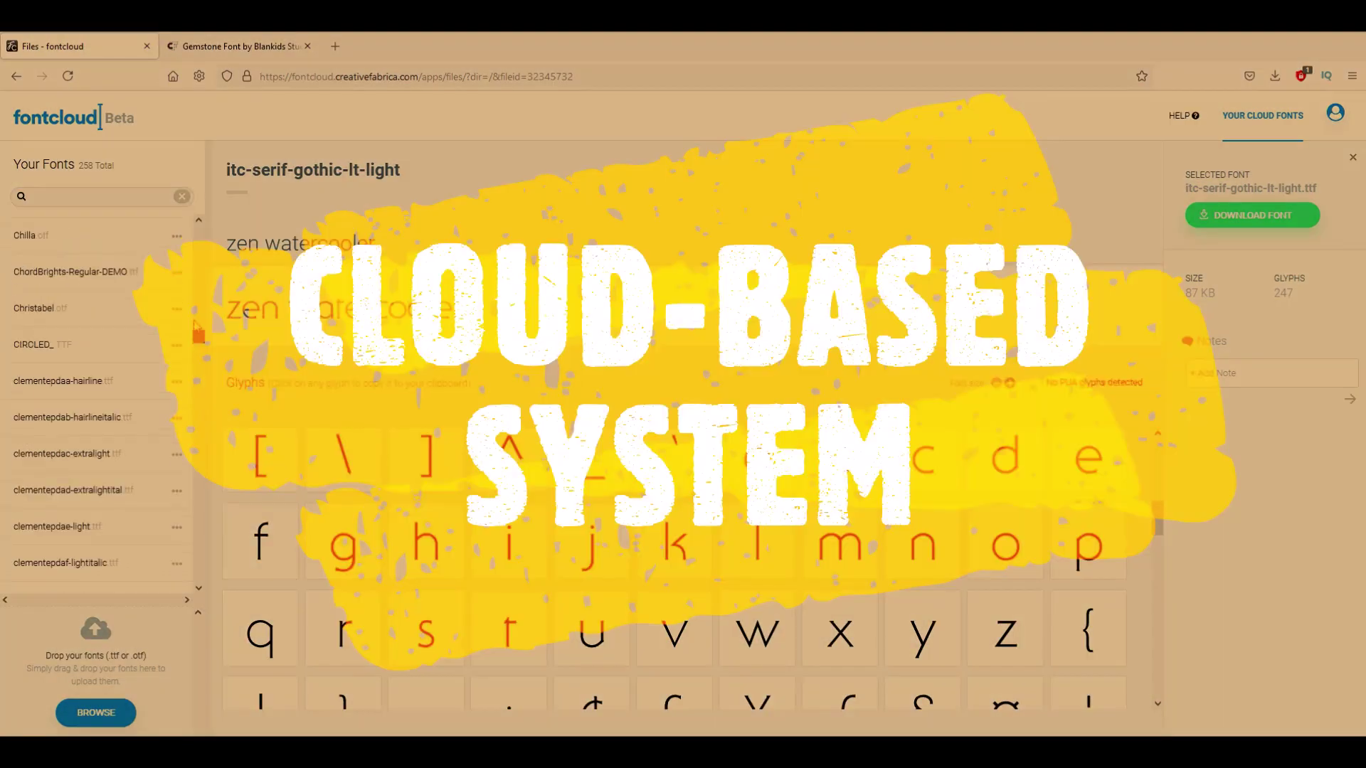
scroll(403, 614, down, 10)
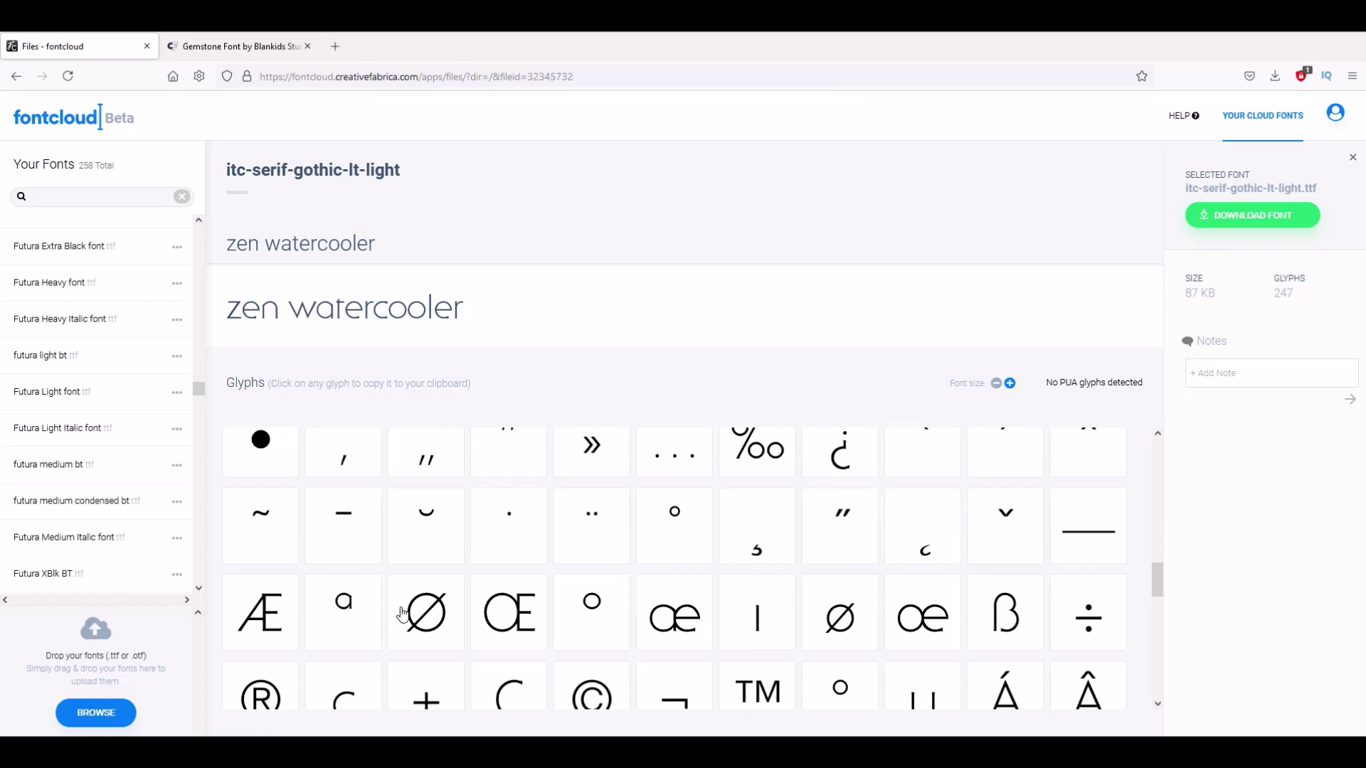
scroll(403, 614, down, 1)
click(406, 583)
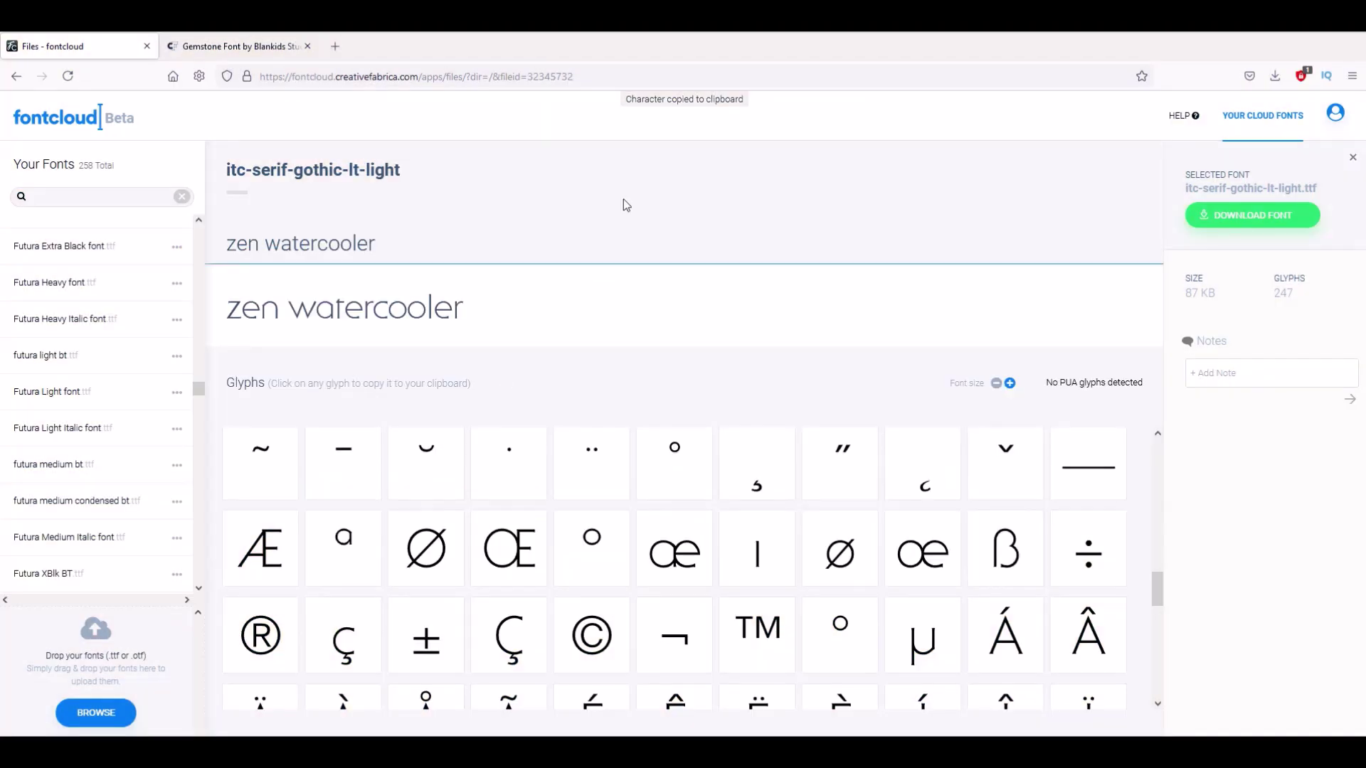
scroll(487, 588, down, 1)
scroll(487, 589, down, 1)
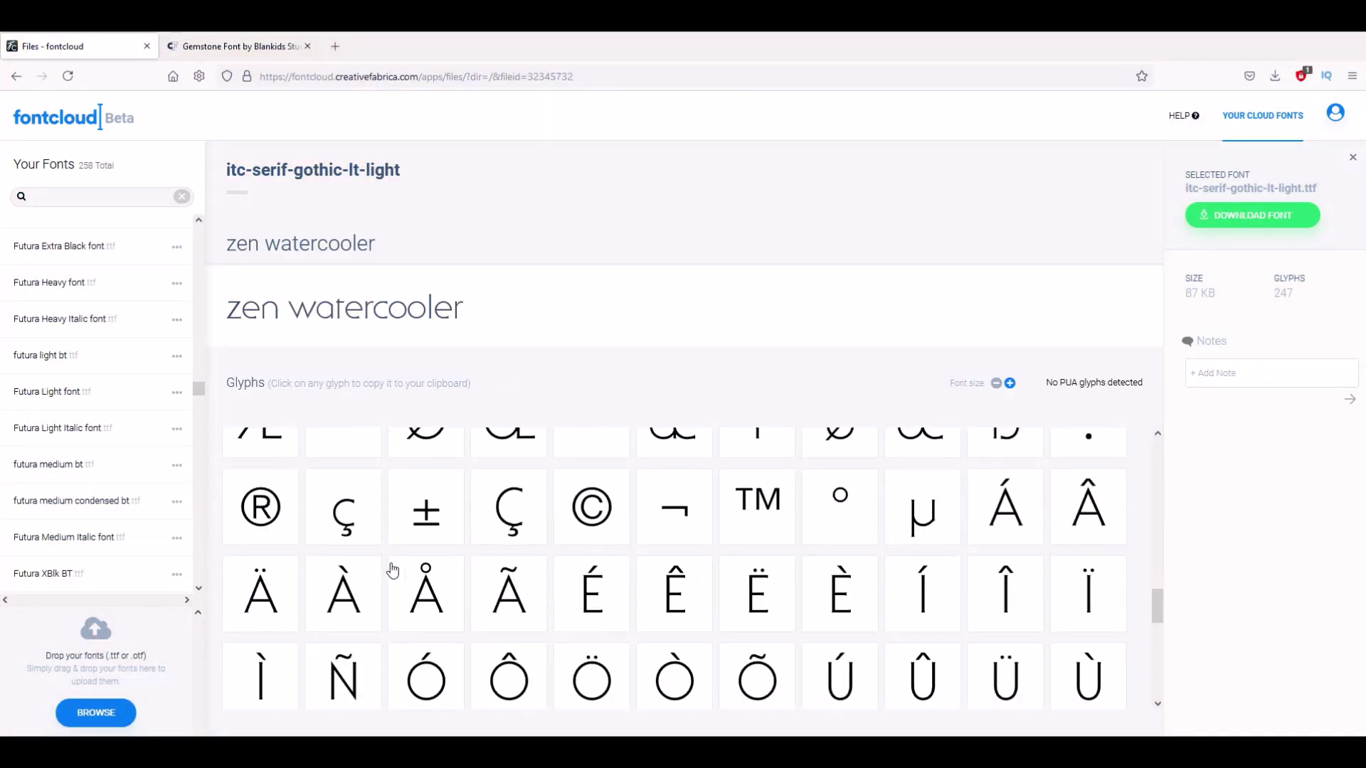